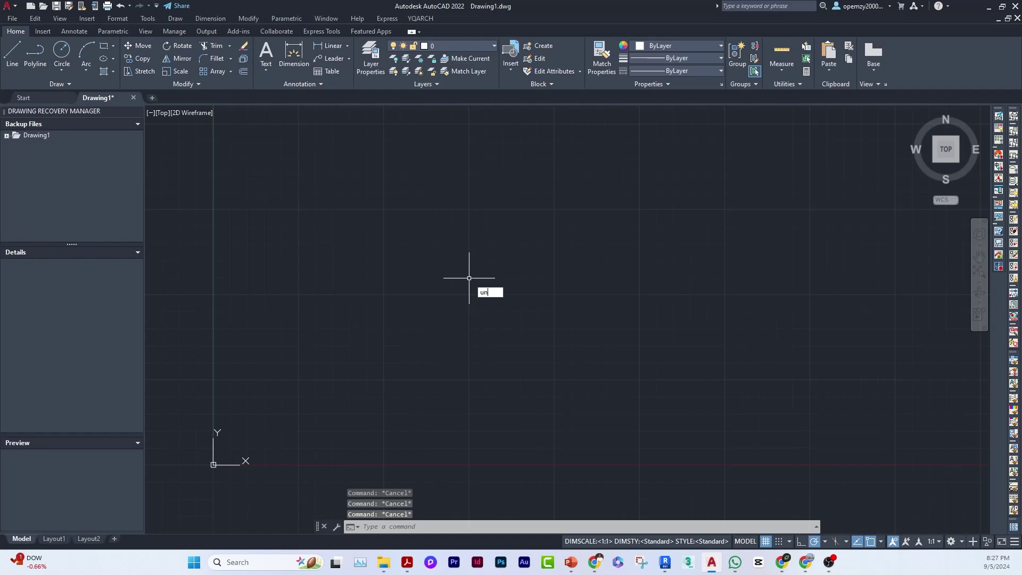
- Set drawing units to Millimeters insertion scale, Decimal length type and 0.0 precision
{"action": "type", "text": "it"}
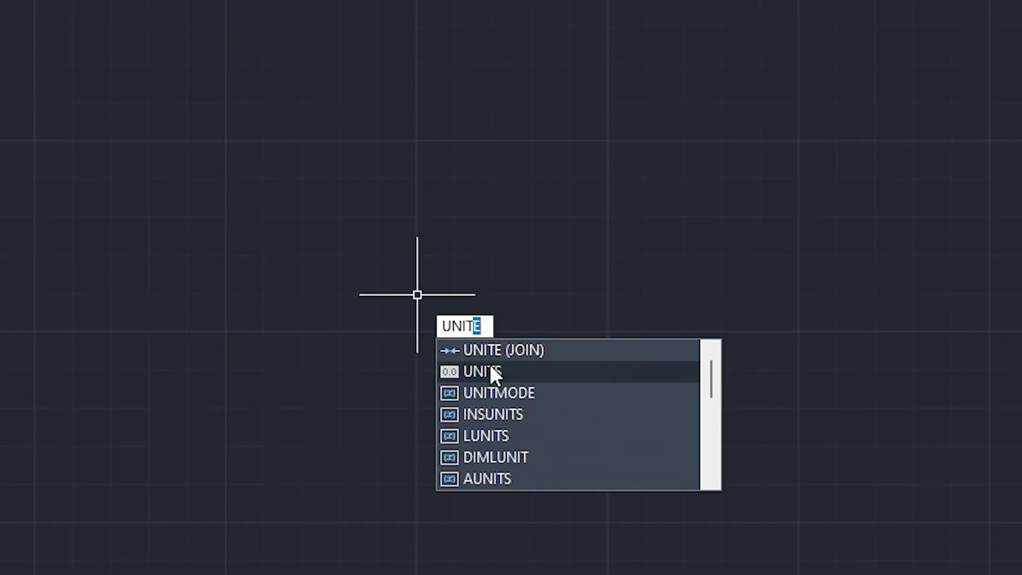
{"action": "left_click", "coordinate": [489, 370]}
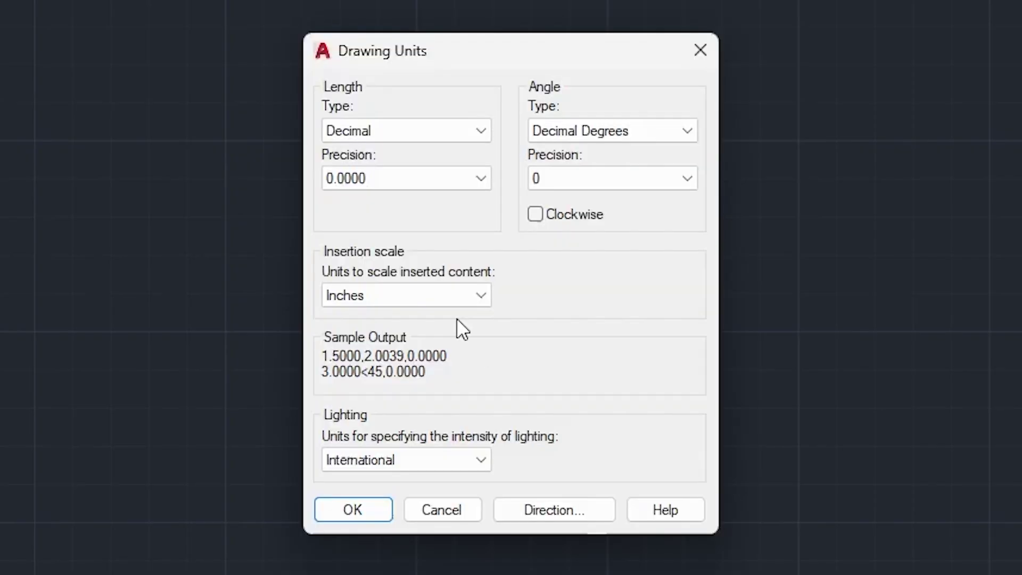
{"action": "left_click", "coordinate": [381, 305]}
{"action": "left_click", "coordinate": [354, 395]}
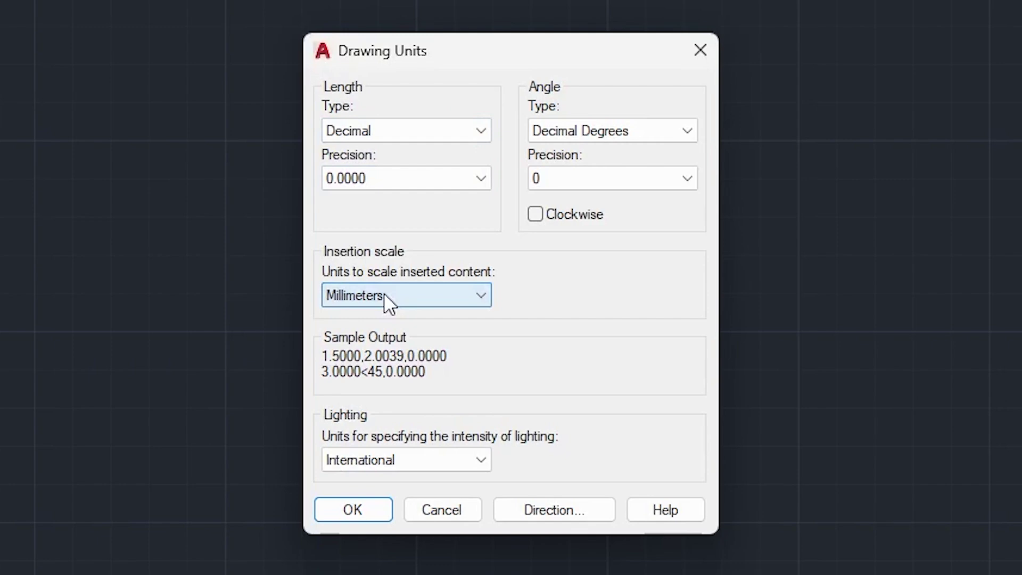
{"action": "left_click", "coordinate": [393, 138]}
{"action": "left_click", "coordinate": [367, 168]}
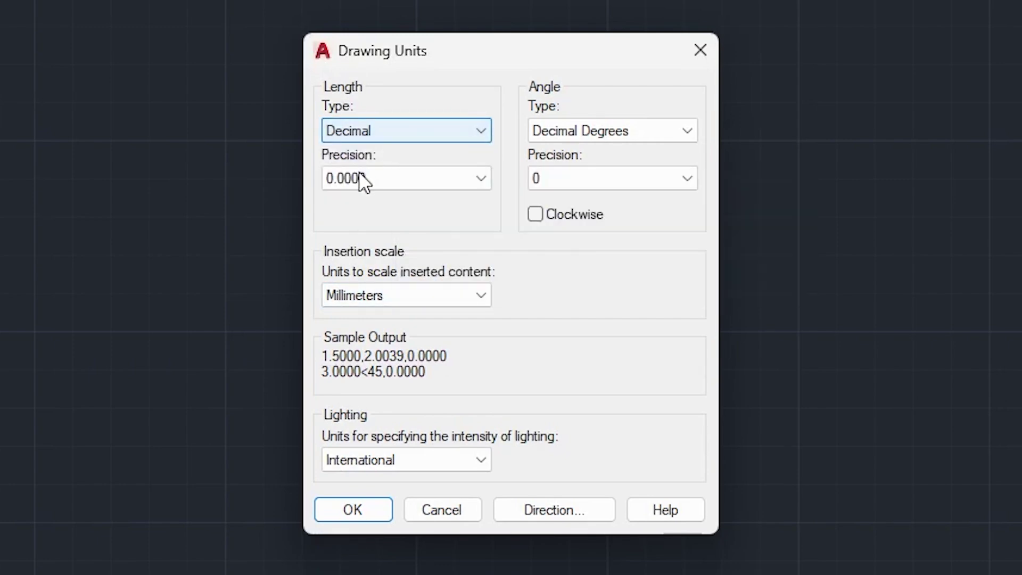
{"action": "left_click", "coordinate": [362, 178]}
{"action": "left_click", "coordinate": [355, 215]}
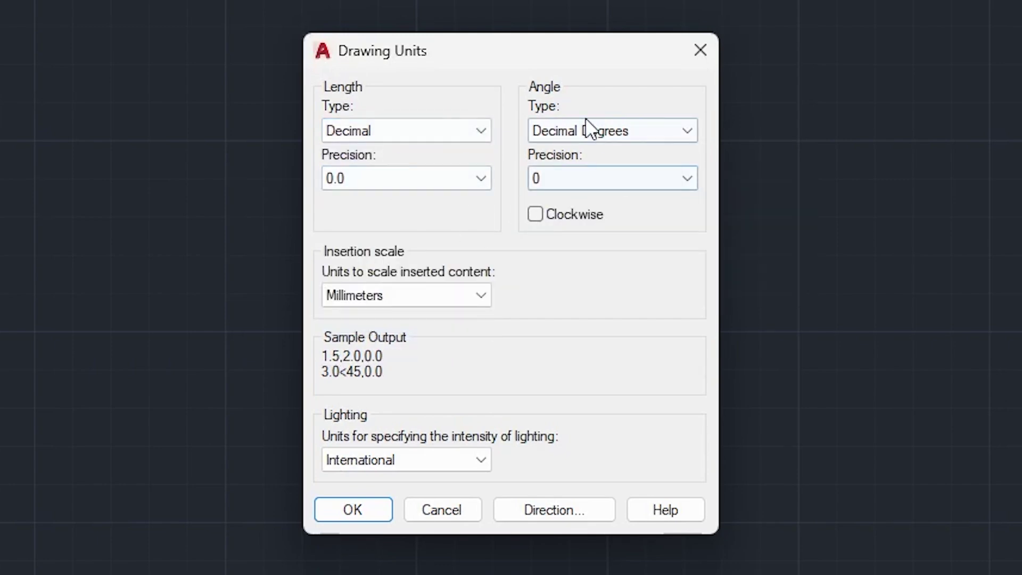
{"action": "left_click", "coordinate": [352, 510]}
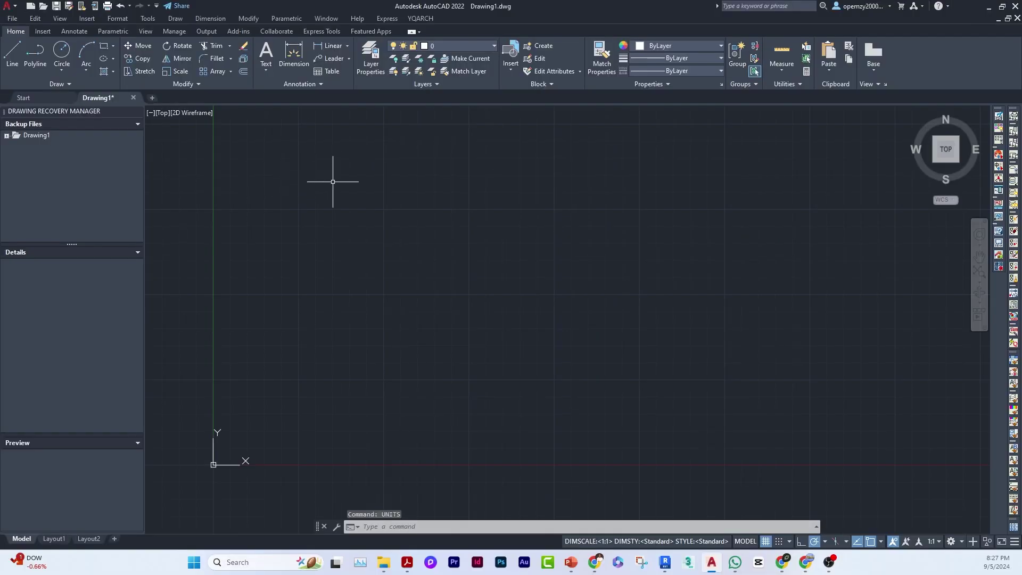
- Draw a 1000 × 1000 rectangle with RECTANG and frame it in the view
{"action": "type", "text": "re"}
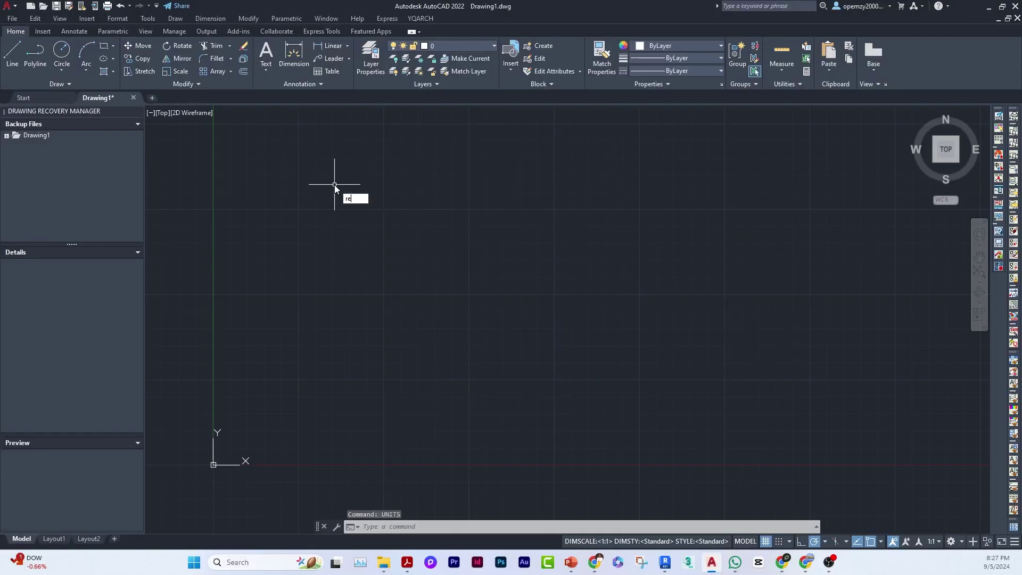
{"action": "type", "text": "c"}
{"action": "key", "text": "Return"}
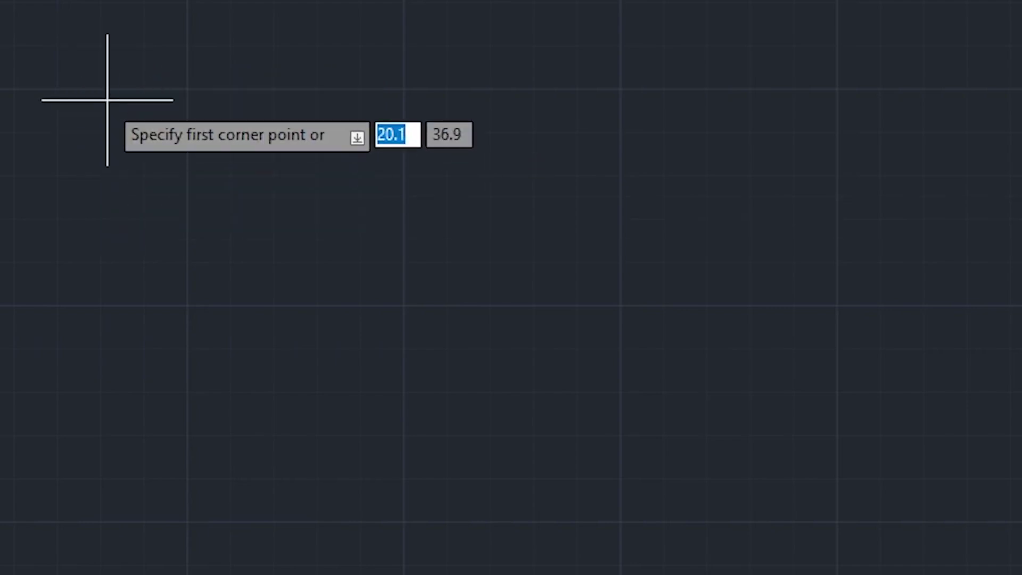
{"action": "left_click", "coordinate": [92, 83]}
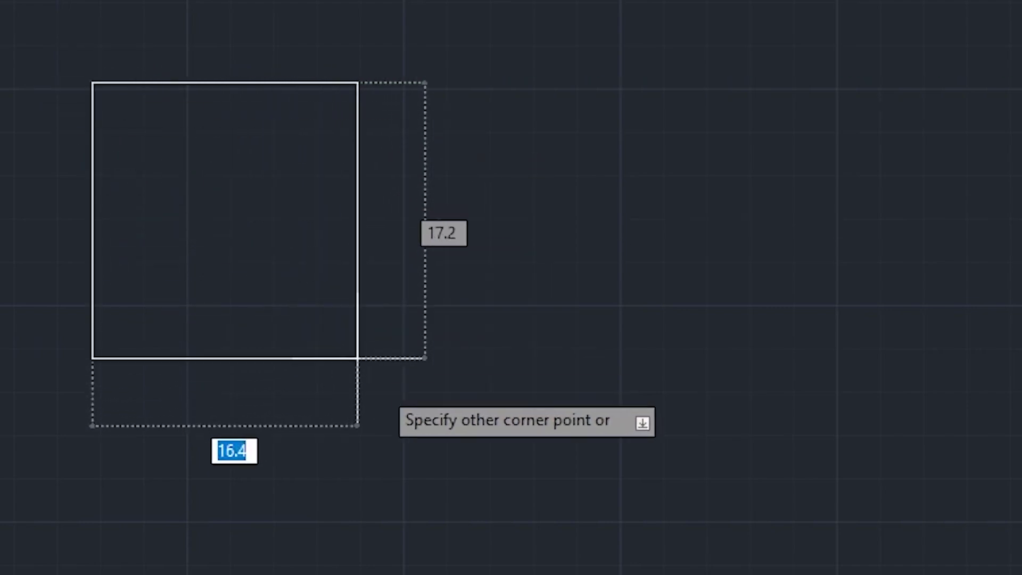
{"action": "type", "text": "1000"}
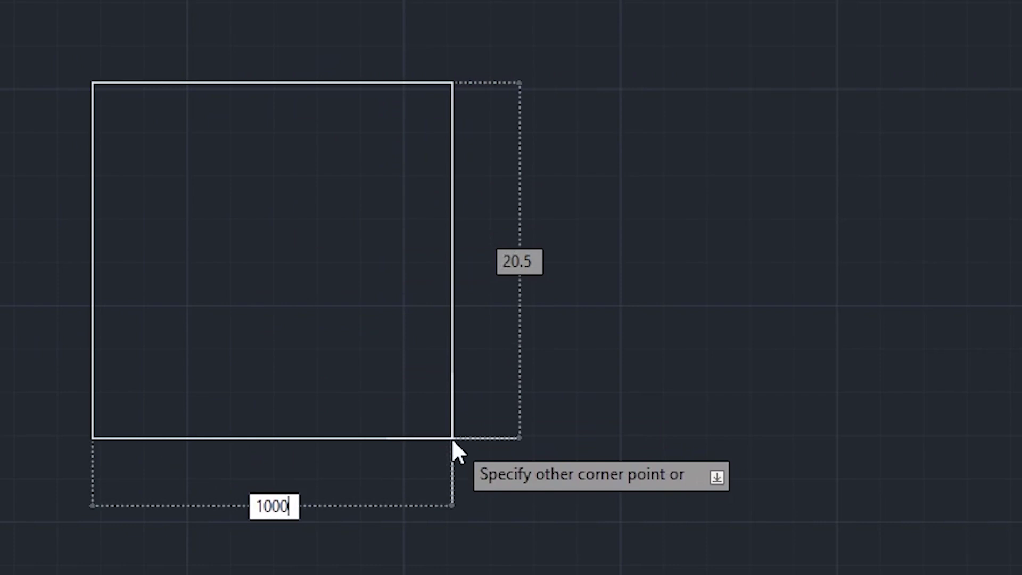
{"action": "key", "text": "Tab"}
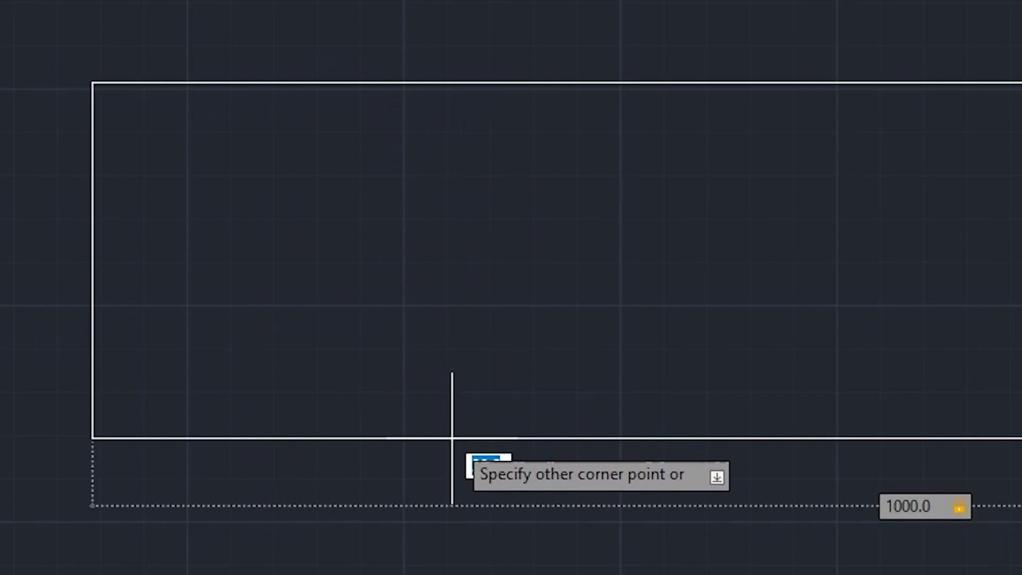
{"action": "type", "text": "1000"}
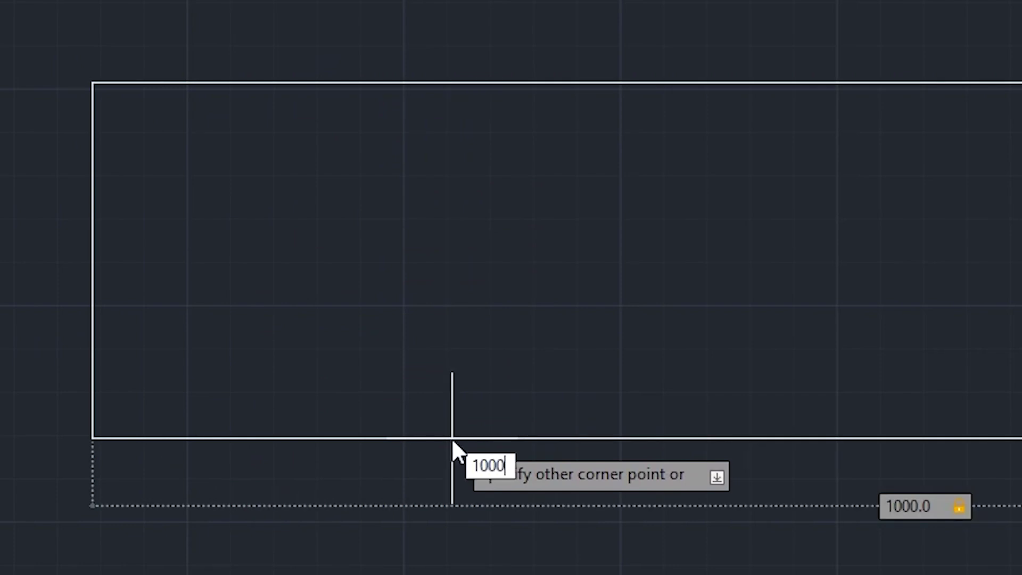
{"action": "key", "text": "Return"}
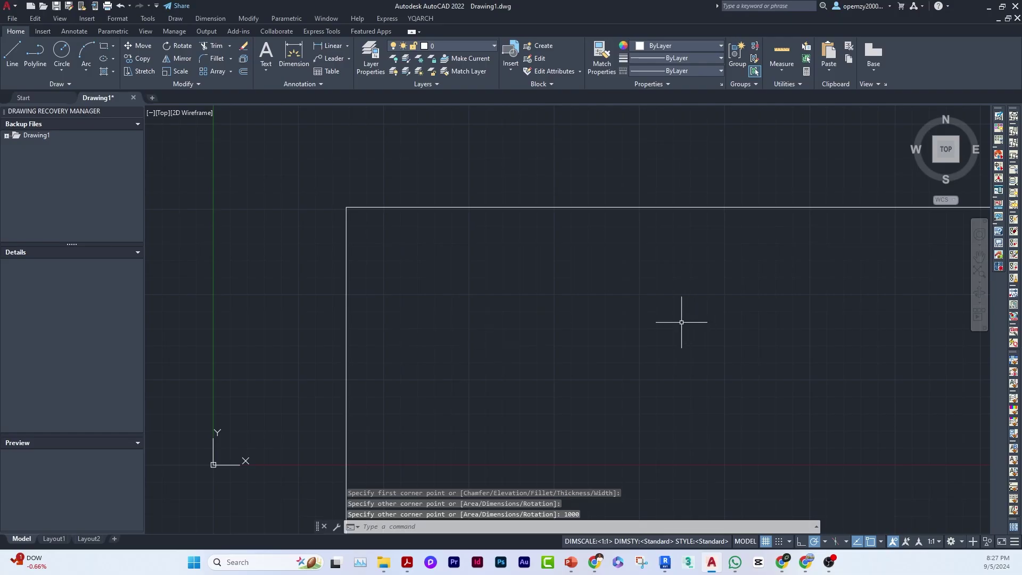
{"action": "scroll", "coordinate": [941, 373], "scroll_direction": "down", "scroll_amount": 5}
{"action": "middle_click_drag", "start_coordinate": [941, 373], "coordinate": [344, 226]}
{"action": "scroll", "coordinate": [304, 267], "scroll_direction": "up", "scroll_amount": 4}
{"action": "middle_click_drag", "start_coordinate": [303, 266], "coordinate": [370, 267]}
{"action": "scroll", "coordinate": [424, 276], "scroll_direction": "down", "scroll_amount": 4}
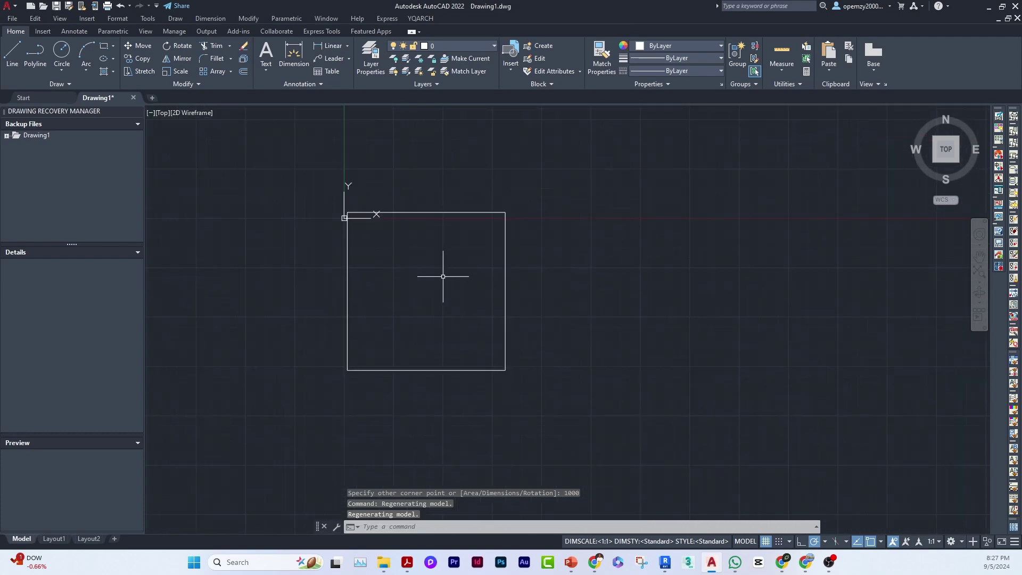
{"action": "middle_click_drag", "start_coordinate": [440, 276], "coordinate": [400, 271]}
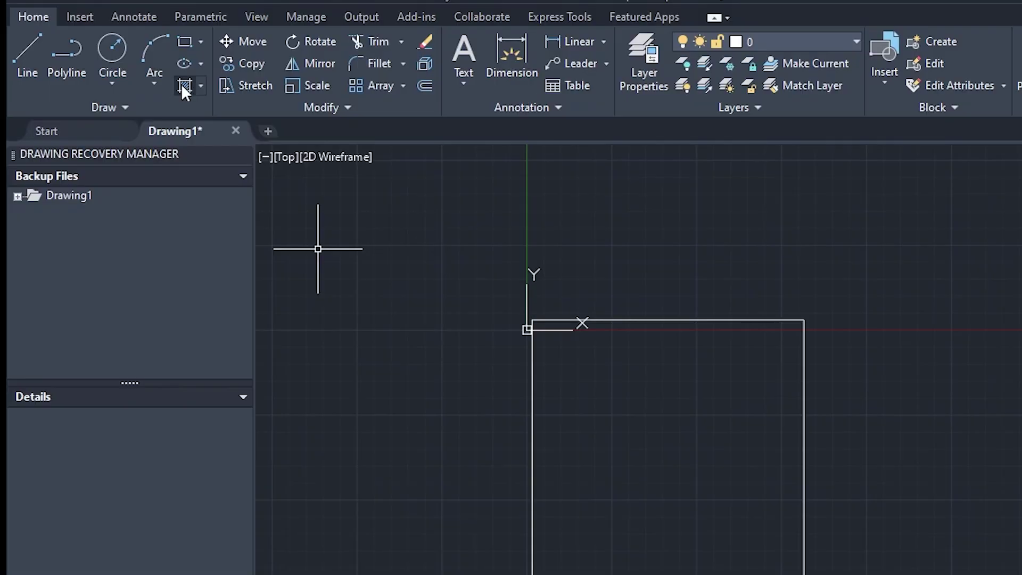
- Cancel the started hatch and set the HPDLGMODE system variable to 1
{"action": "left_click", "coordinate": [181, 84]}
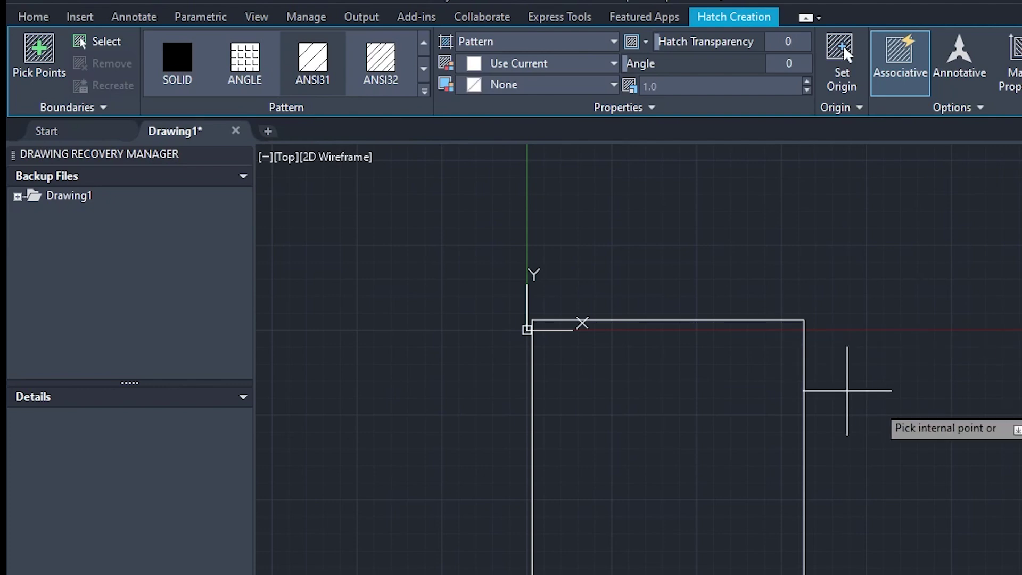
{"action": "key", "text": "Escape"}
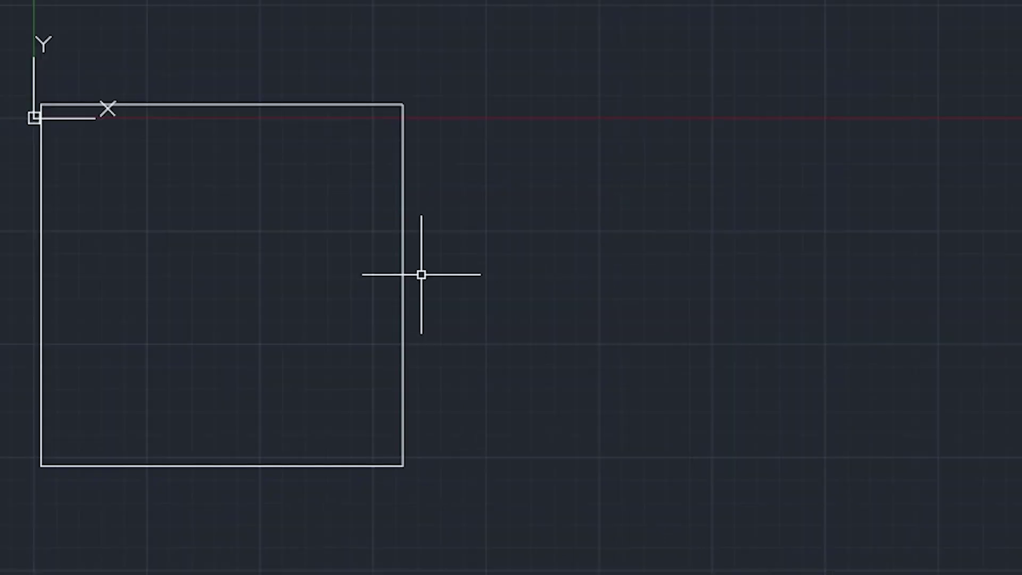
{"action": "type", "text": "HPdl"}
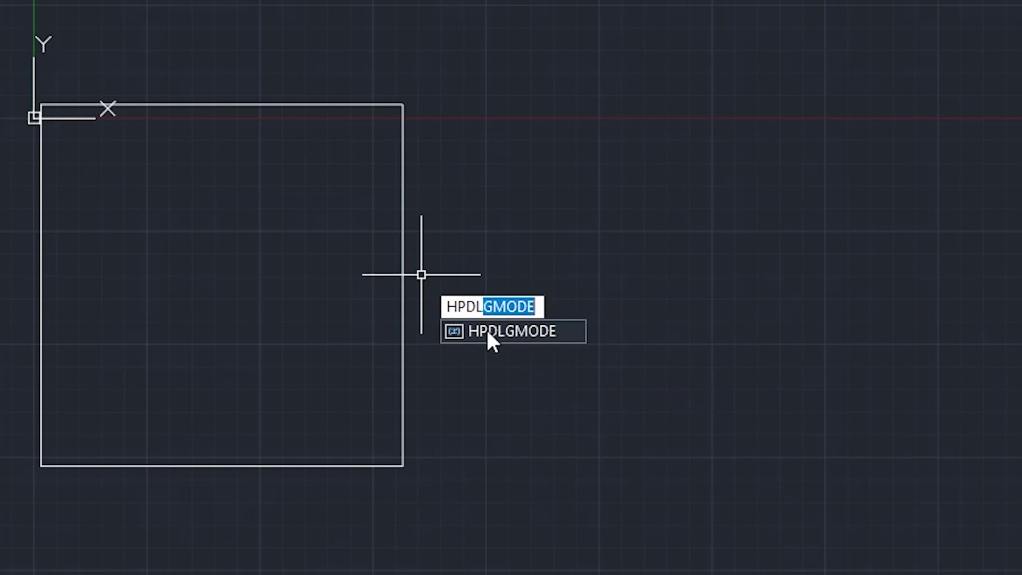
{"action": "left_click", "coordinate": [513, 331]}
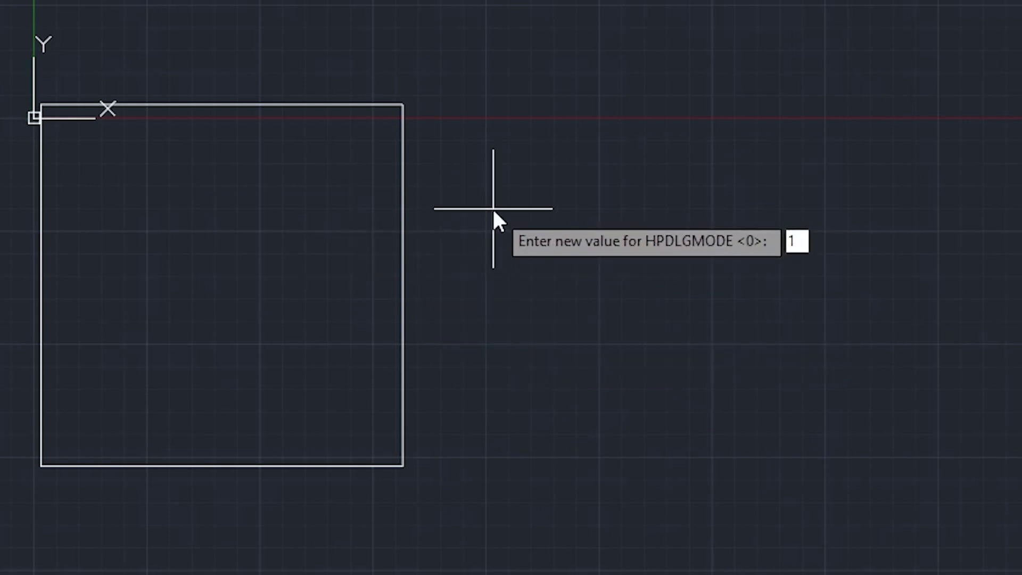
{"action": "type", "text": "1"}
{"action": "key", "text": "Return"}
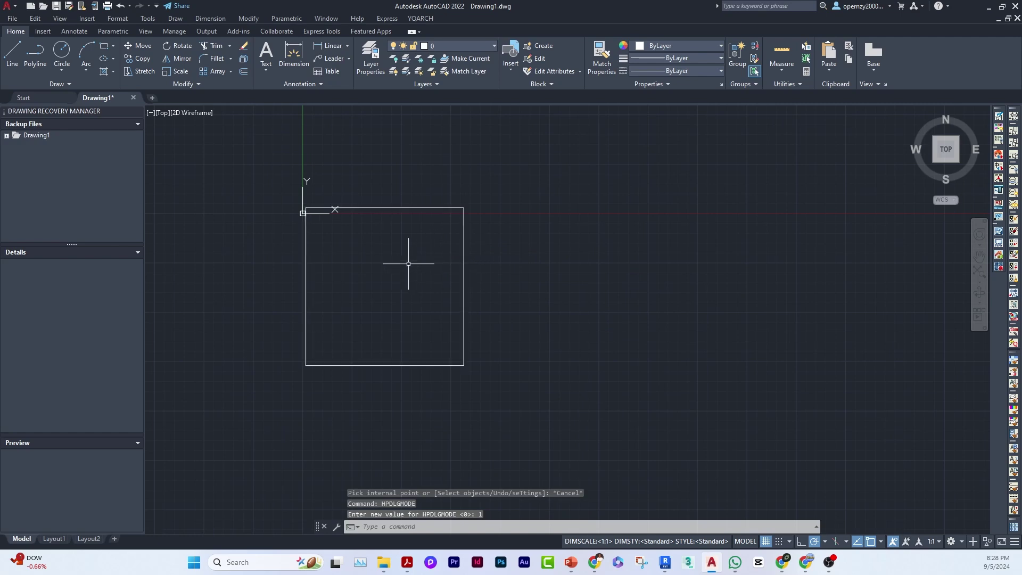
- Start Hatch, switch its type to Custom and bring up the custom pattern palette
{"action": "left_click", "coordinate": [104, 71]}
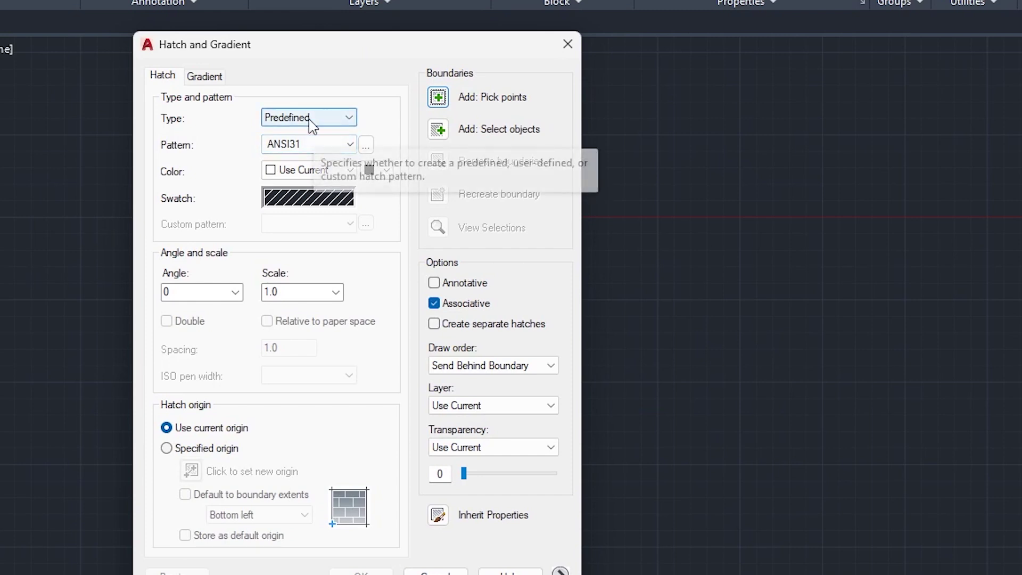
{"action": "left_click", "coordinate": [390, 153]}
{"action": "left_click", "coordinate": [282, 154]}
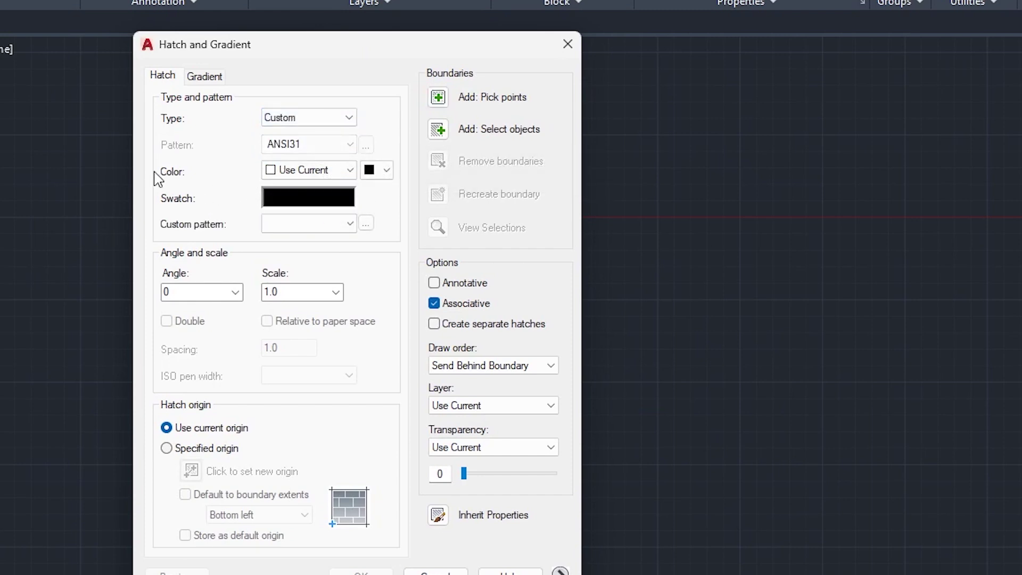
{"action": "left_click", "coordinate": [361, 227]}
{"action": "left_click_drag", "start_coordinate": [12, 137], "coordinate": [331, 137]}
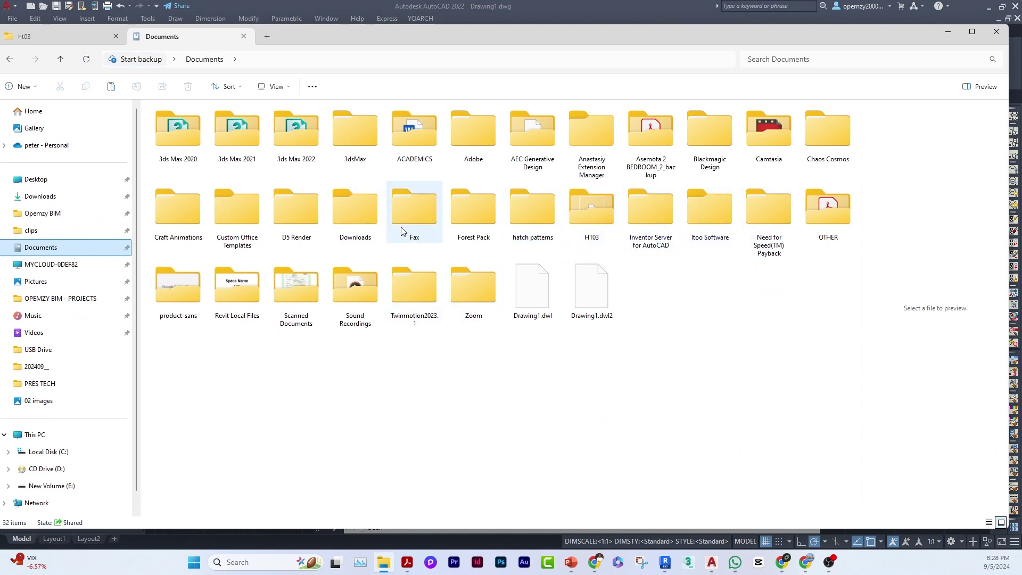
- Open the hatch patterns > ht03 > HT03 folder of pattern files
{"action": "left_click", "coordinate": [527, 227]}
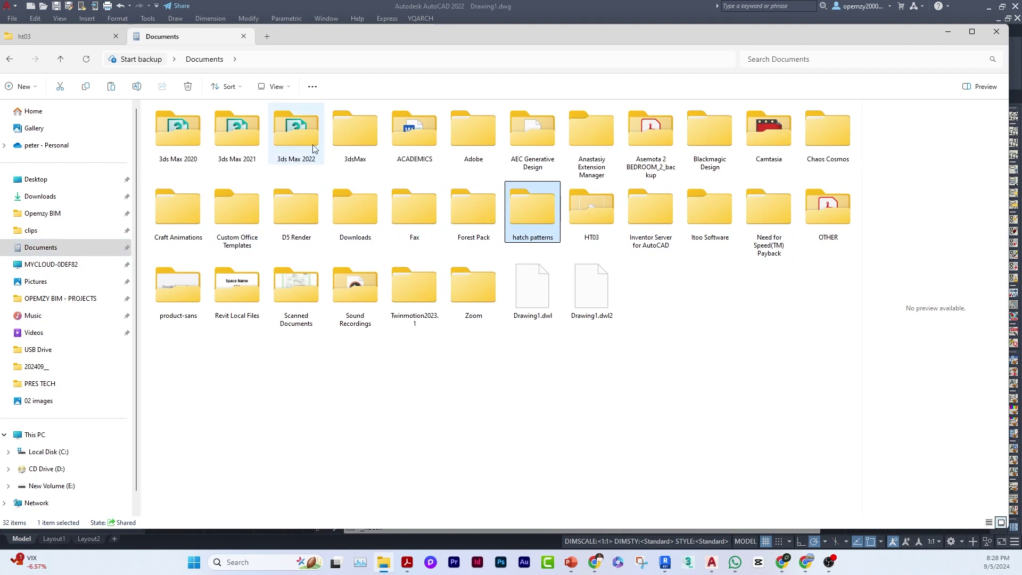
{"action": "double_click", "coordinate": [515, 208]}
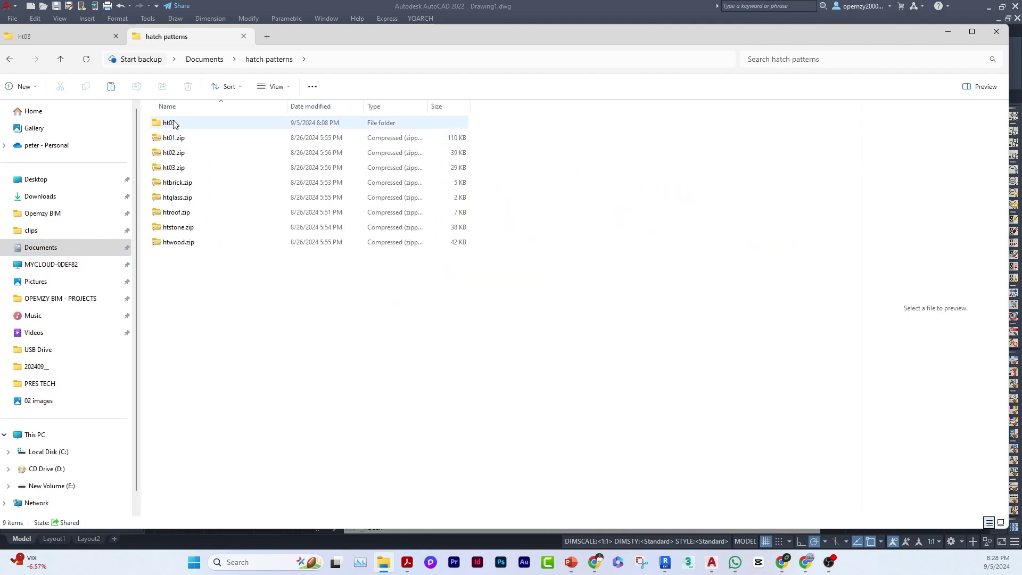
{"action": "double_click", "coordinate": [173, 123]}
{"action": "double_click", "coordinate": [175, 122]}
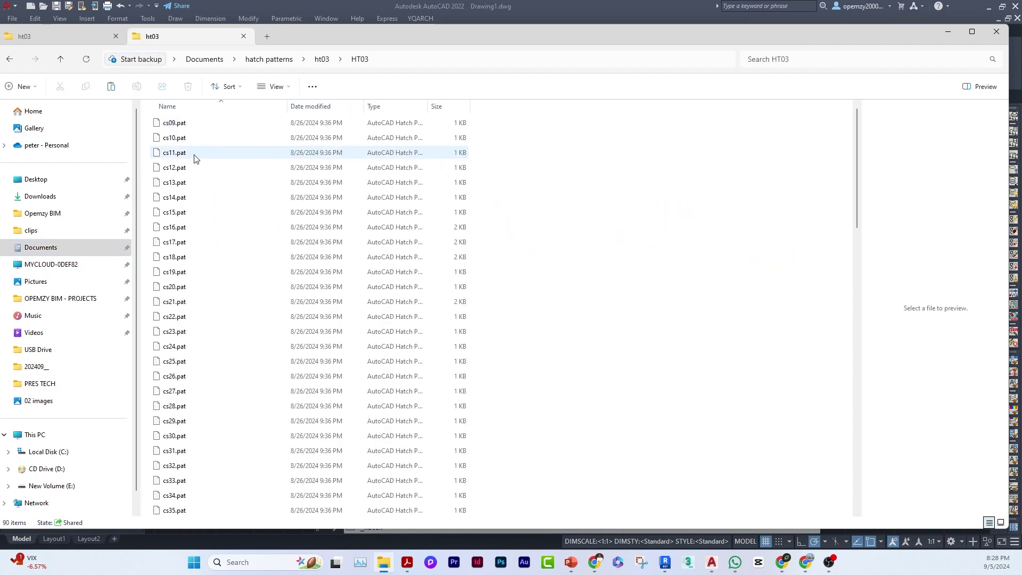
- Select cs12.pat, cs18.pat and cs27.pat and paste them into Documents
{"action": "left_click", "coordinate": [214, 378]}
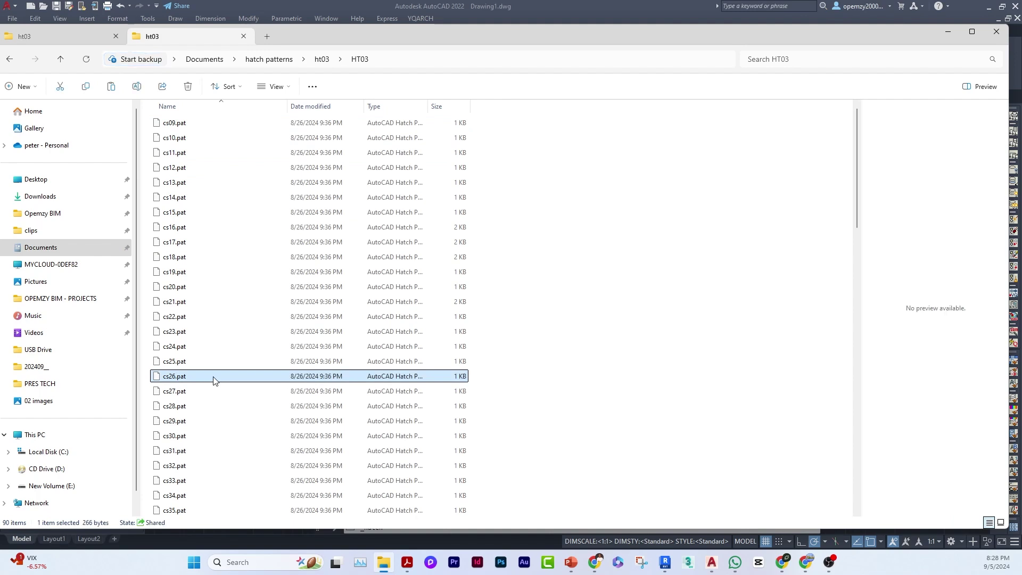
{"action": "left_click", "coordinate": [234, 288], "text": "shift"}
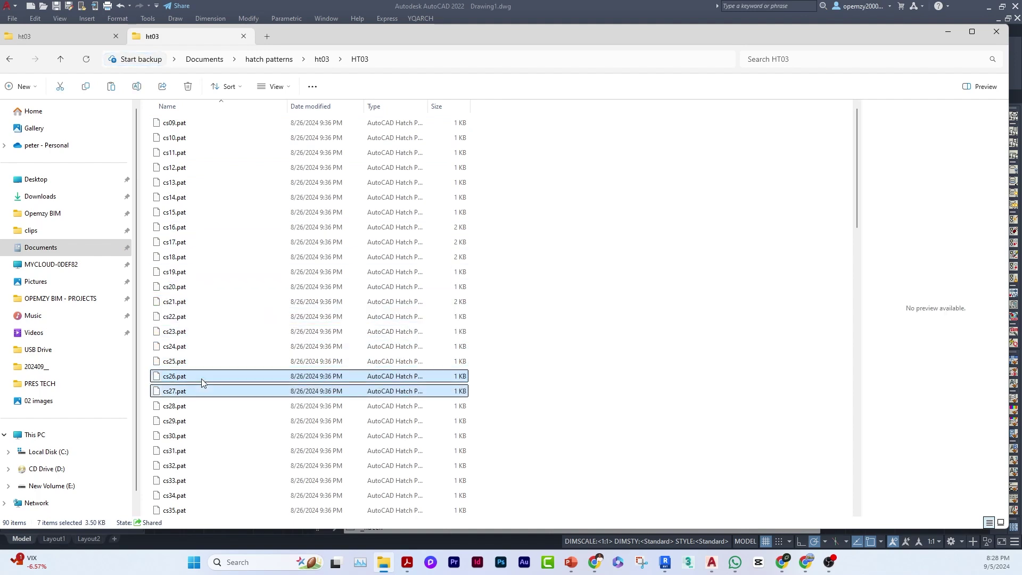
{"action": "left_click", "coordinate": [203, 389]}
{"action": "left_click", "coordinate": [183, 257], "text": "ctrl"}
{"action": "left_click", "coordinate": [181, 167], "text": "ctrl"}
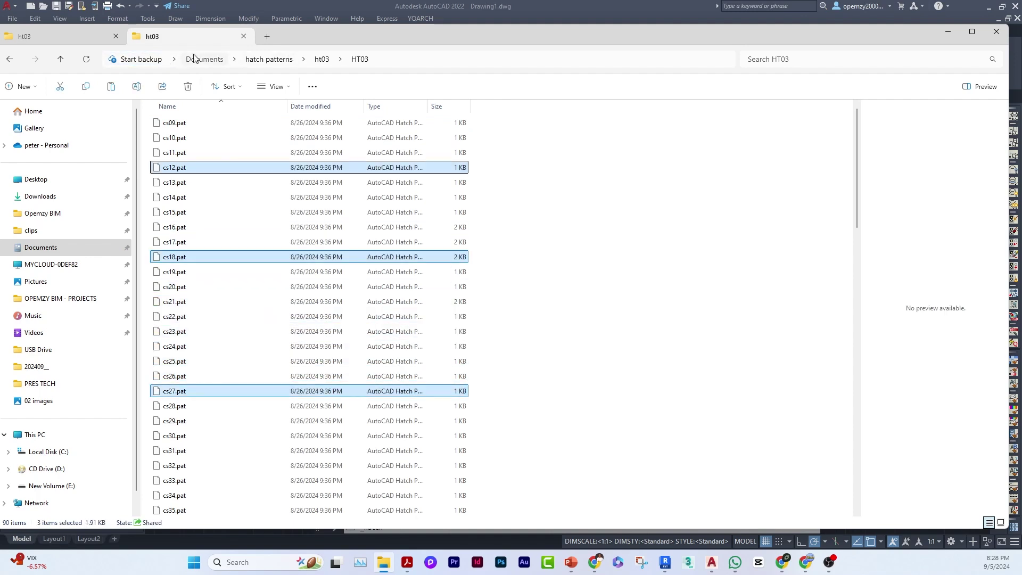
{"action": "left_click", "coordinate": [195, 59]}
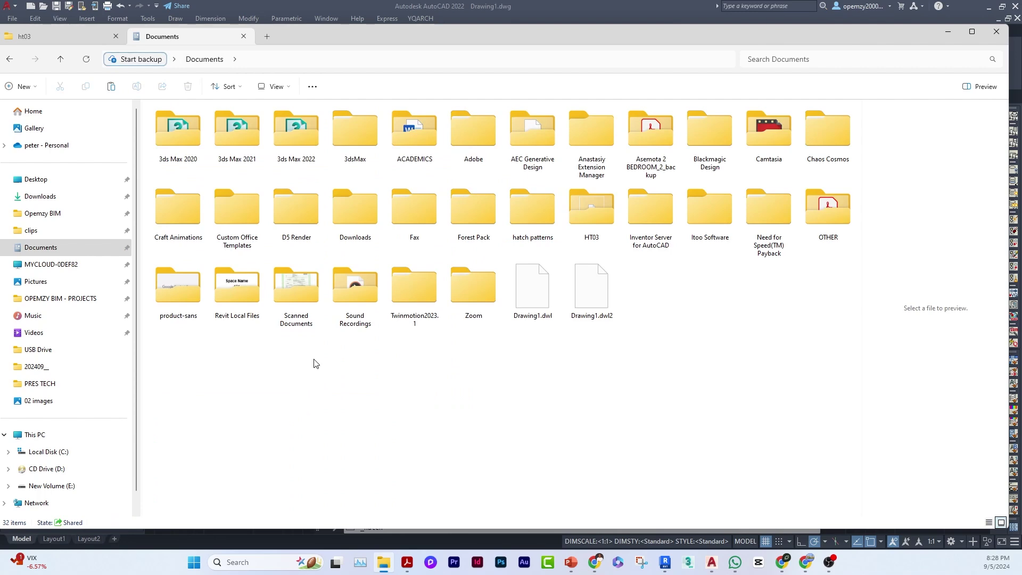
{"action": "key", "text": "ctrl+v"}
- Back in AutoCAD, close the palette and set the hatch type to Custom
{"action": "left_click", "coordinate": [949, 33]}
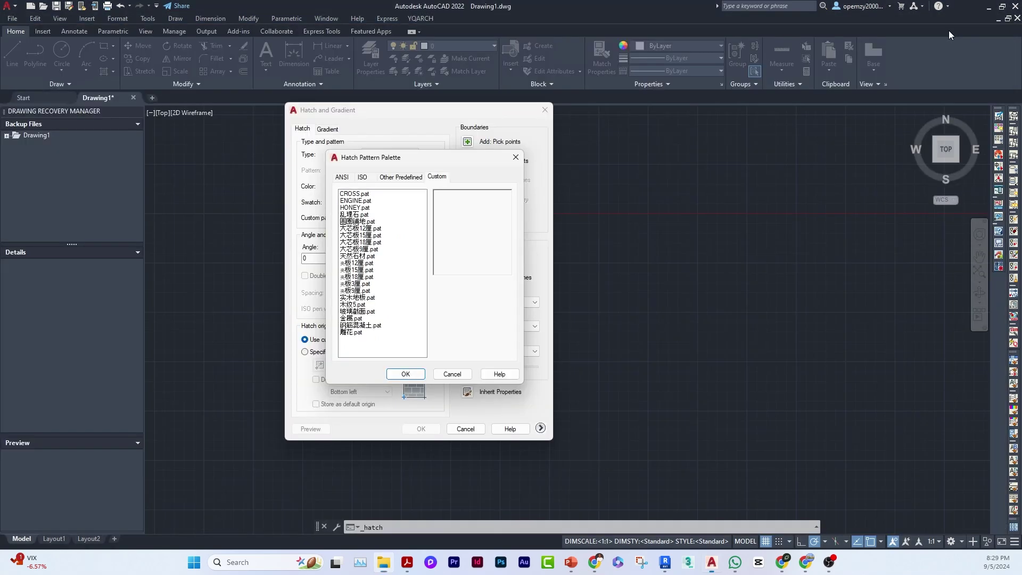
{"action": "left_click", "coordinate": [461, 376]}
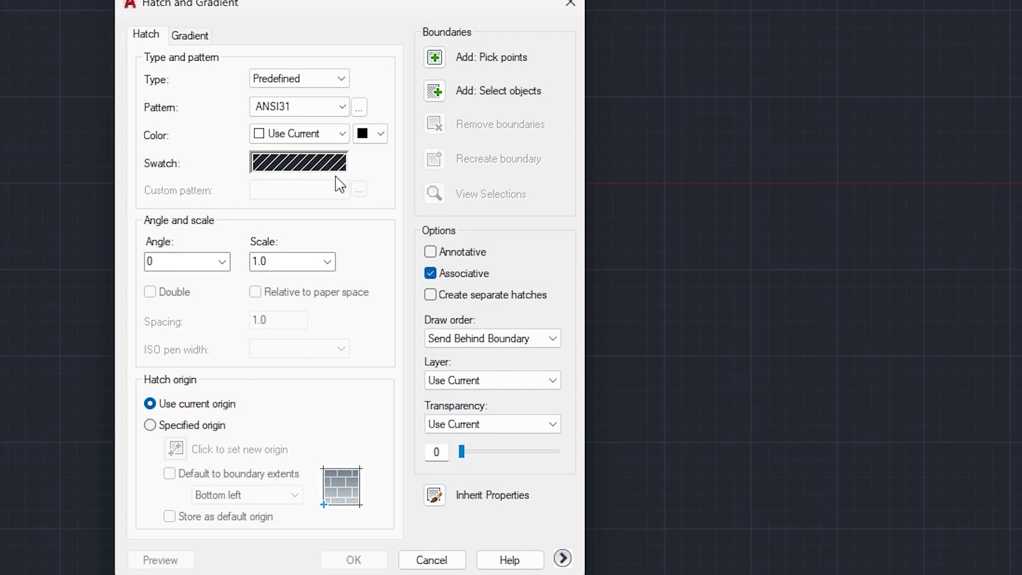
{"action": "left_click", "coordinate": [302, 80]}
{"action": "left_click", "coordinate": [272, 121]}
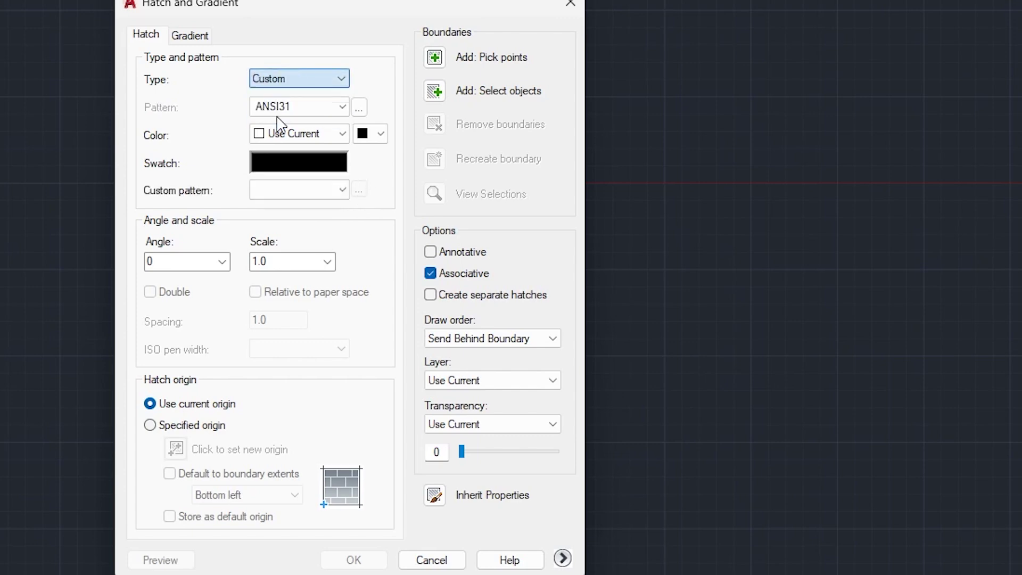
- Compare cs12, cs18 and cs27 in the Custom palette and confirm cs12.pat
{"action": "left_click", "coordinate": [361, 191]}
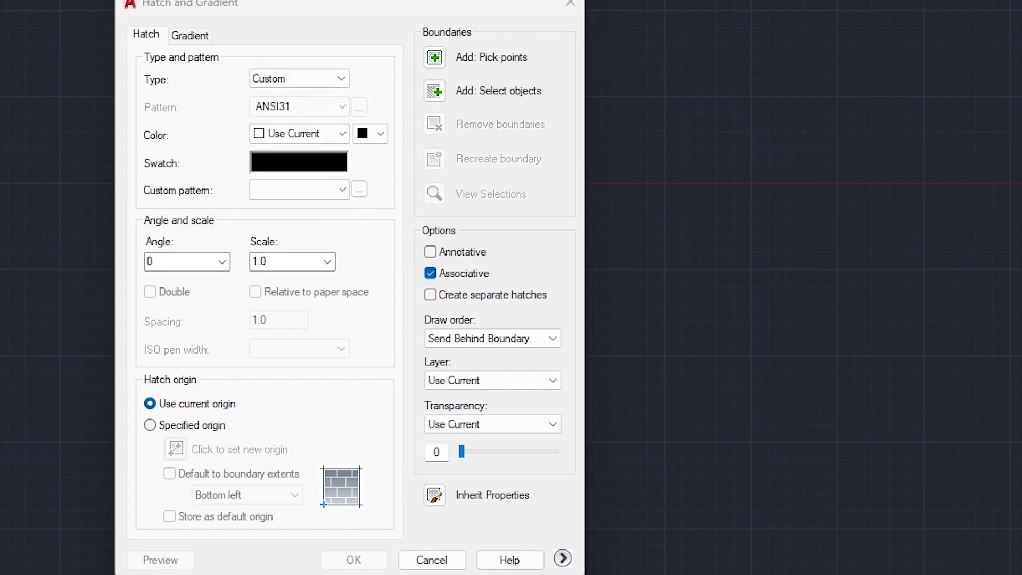
{"action": "left_click", "coordinate": [335, 88]}
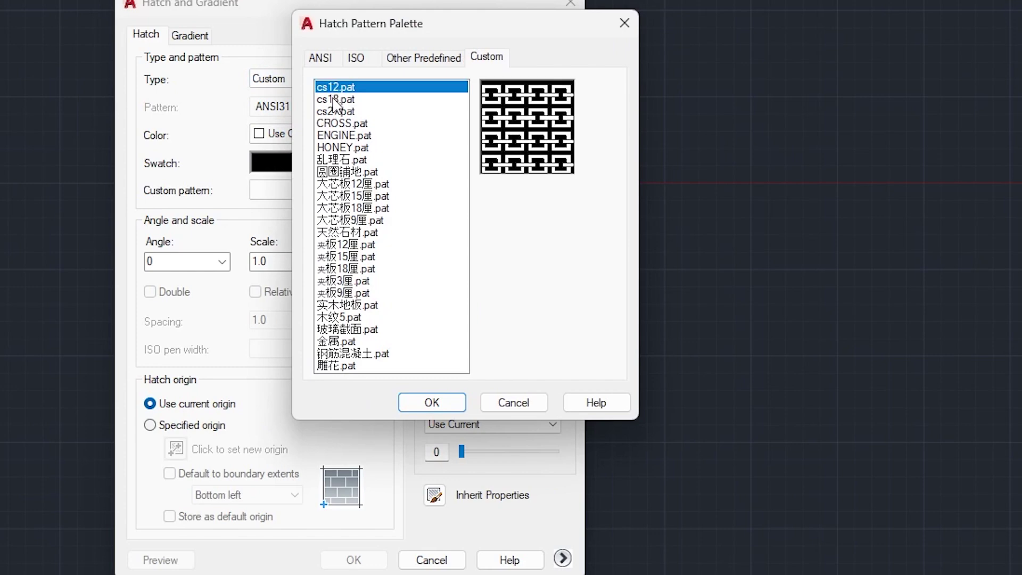
{"action": "left_click", "coordinate": [335, 100]}
{"action": "left_click", "coordinate": [336, 112]}
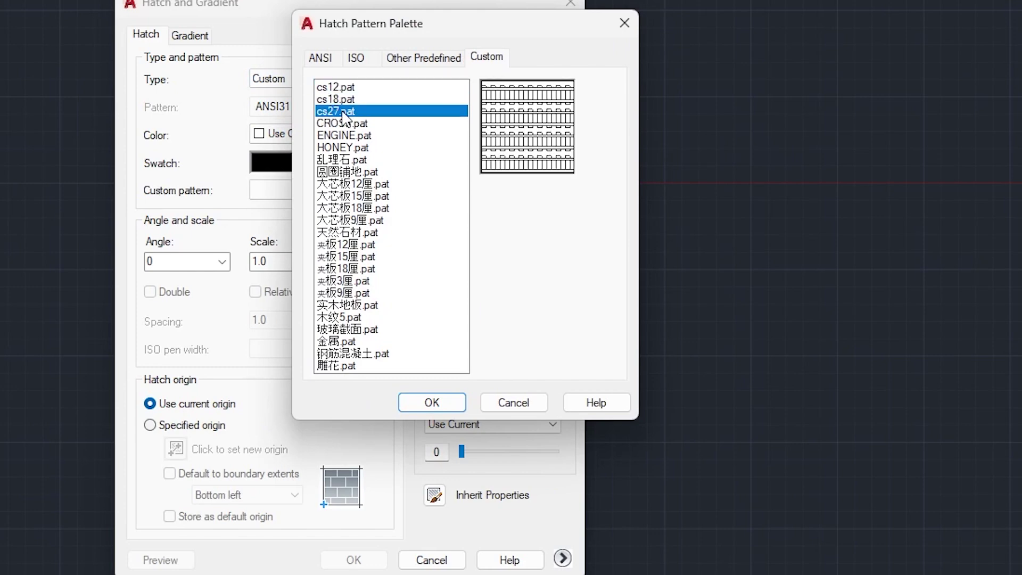
{"action": "left_click", "coordinate": [347, 87]}
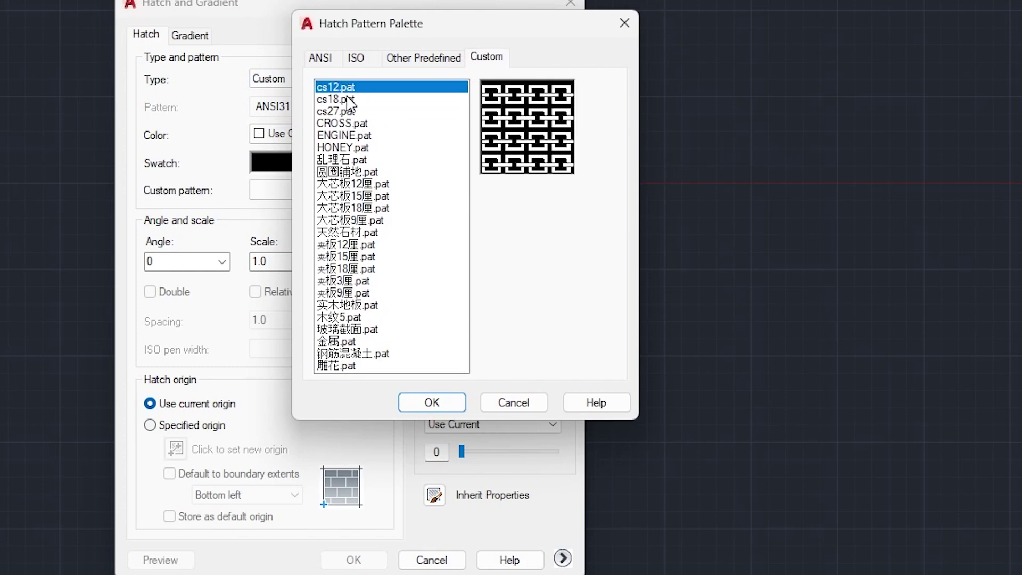
{"action": "left_click", "coordinate": [349, 99]}
{"action": "left_click", "coordinate": [349, 111]}
{"action": "left_click", "coordinate": [341, 88]}
{"action": "left_click", "coordinate": [431, 403]}
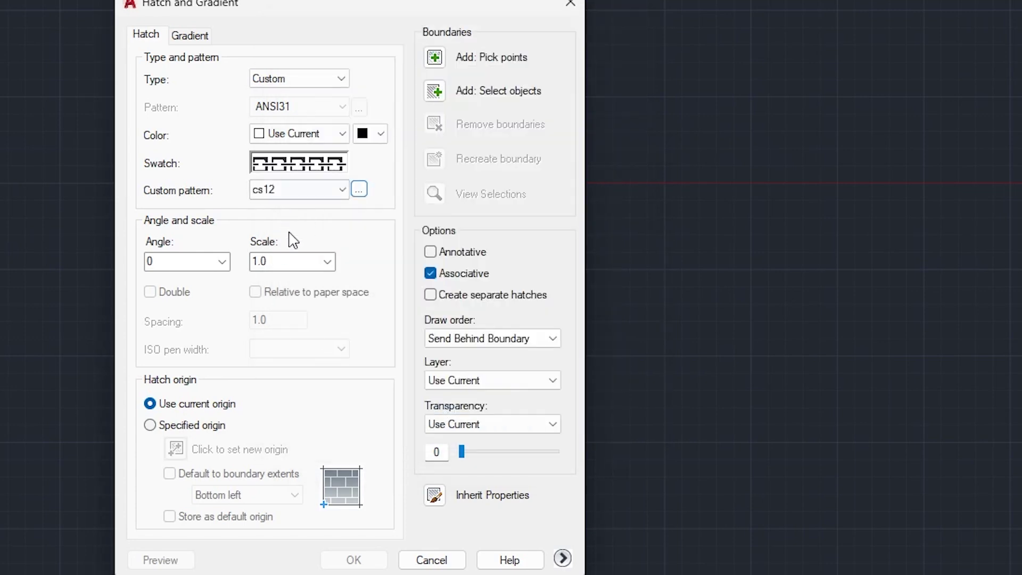
{"action": "left_click_drag", "start_coordinate": [335, 9], "coordinate": [734, 30]}
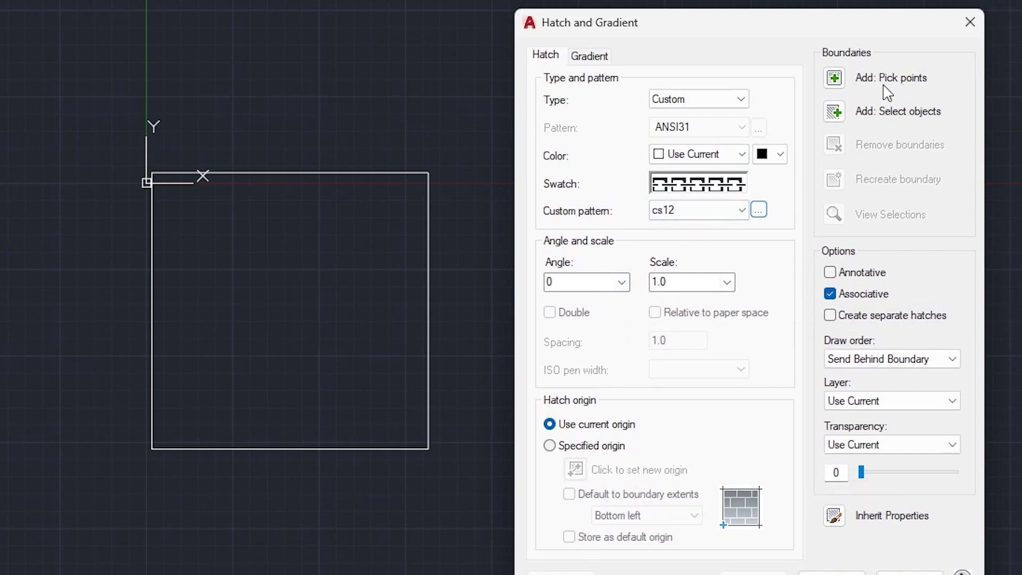
- Pick inside the square as the boundary, create the CS12 hatch and select it
{"action": "left_click", "coordinate": [848, 83]}
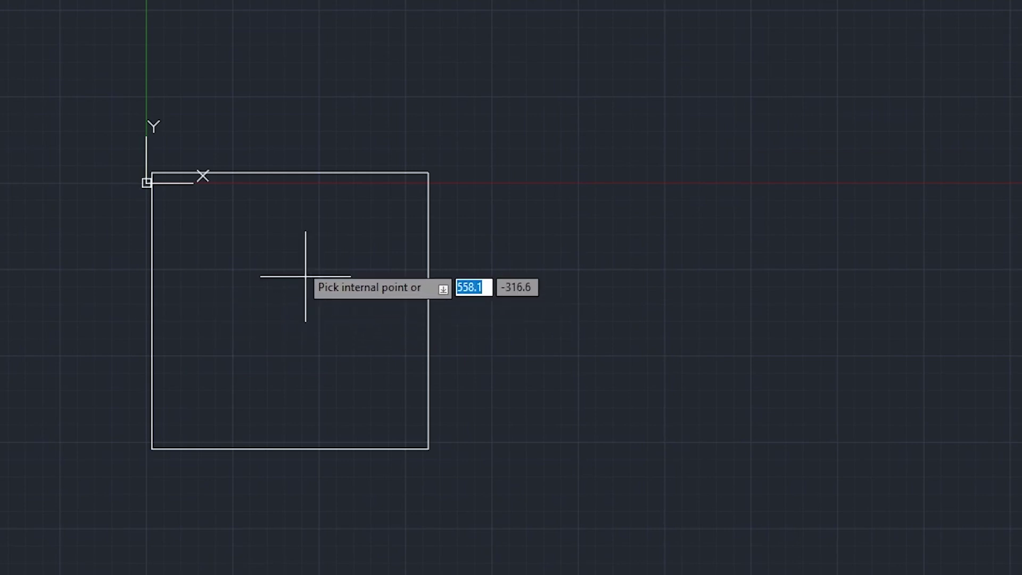
{"action": "left_click", "coordinate": [286, 272]}
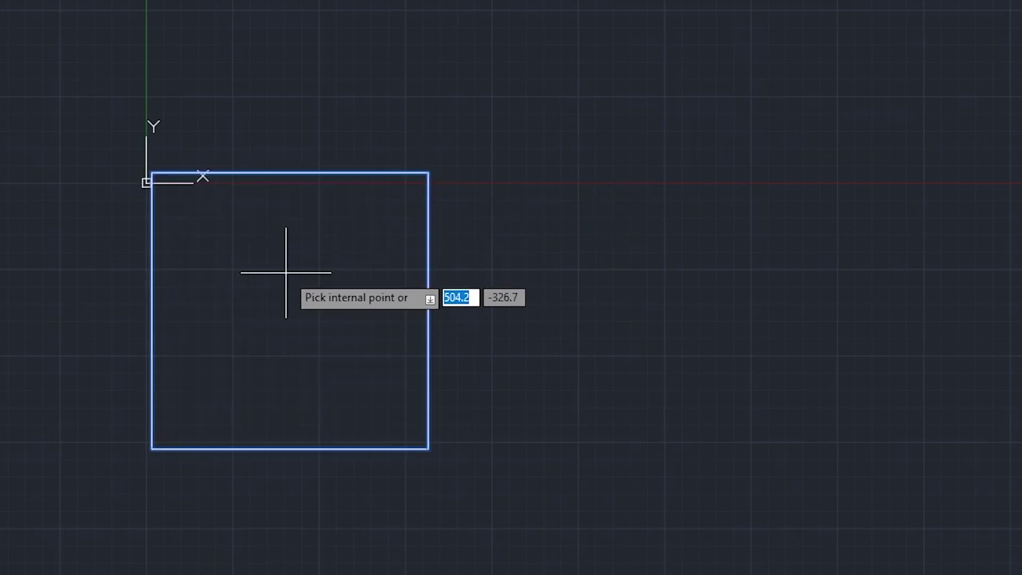
{"action": "key", "text": "Return"}
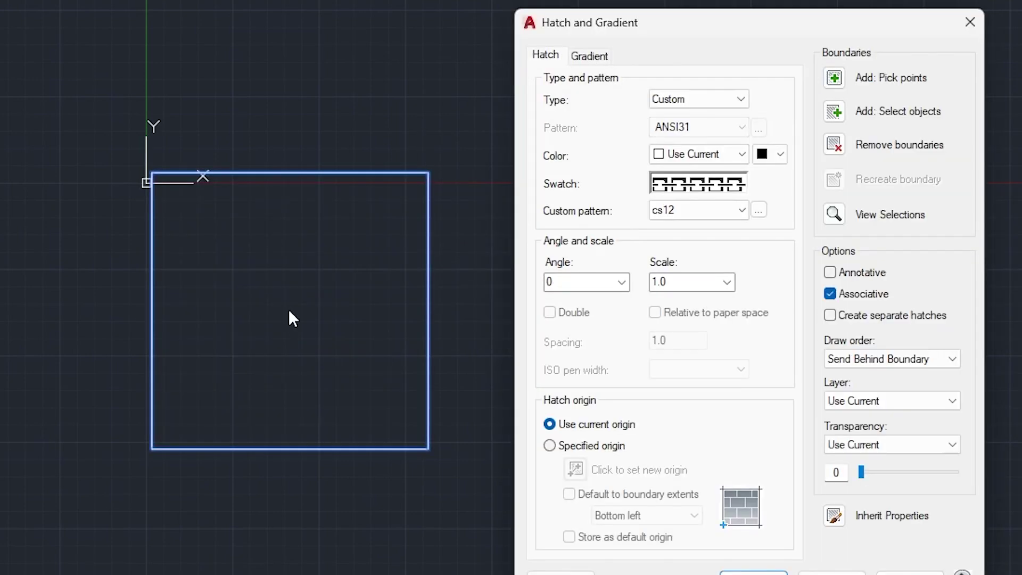
{"action": "left_click", "coordinate": [753, 573]}
{"action": "scroll", "coordinate": [328, 284], "scroll_direction": "up", "scroll_amount": 10}
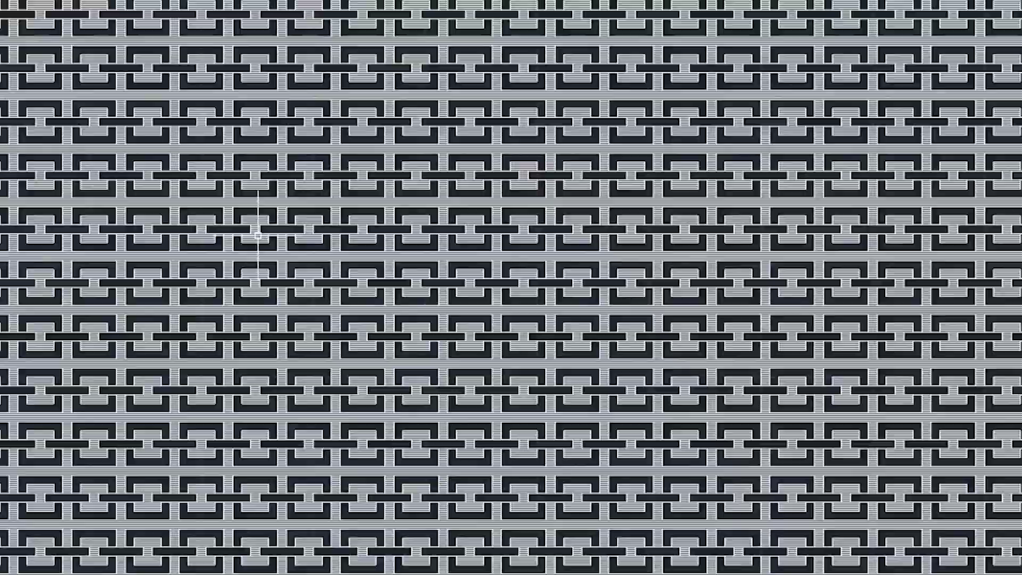
{"action": "scroll", "coordinate": [329, 285], "scroll_direction": "down", "scroll_amount": 10}
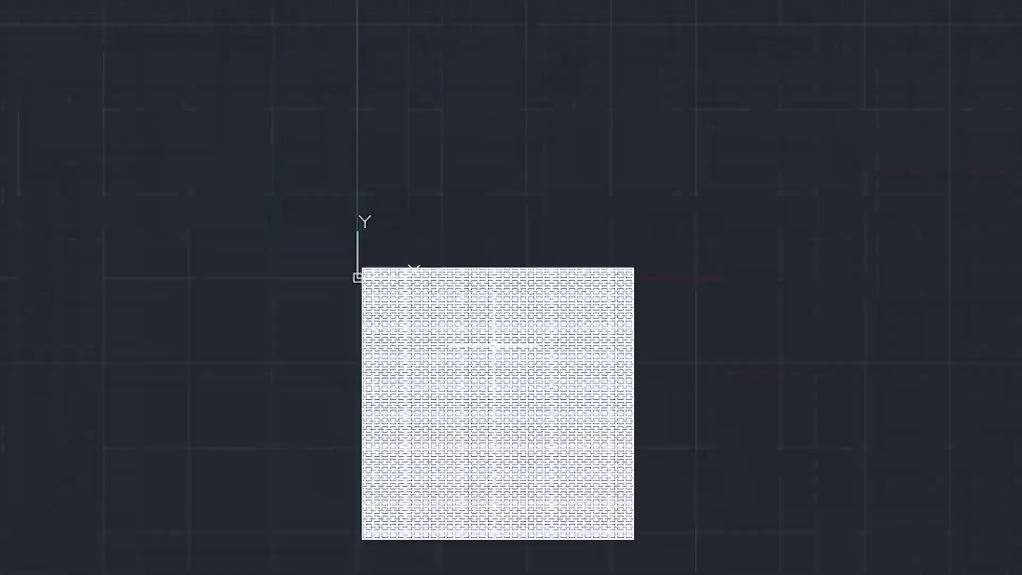
{"action": "middle_click_drag", "start_coordinate": [548, 356], "coordinate": [500, 347]}
{"action": "scroll", "coordinate": [500, 348], "scroll_direction": "up", "scroll_amount": 5}
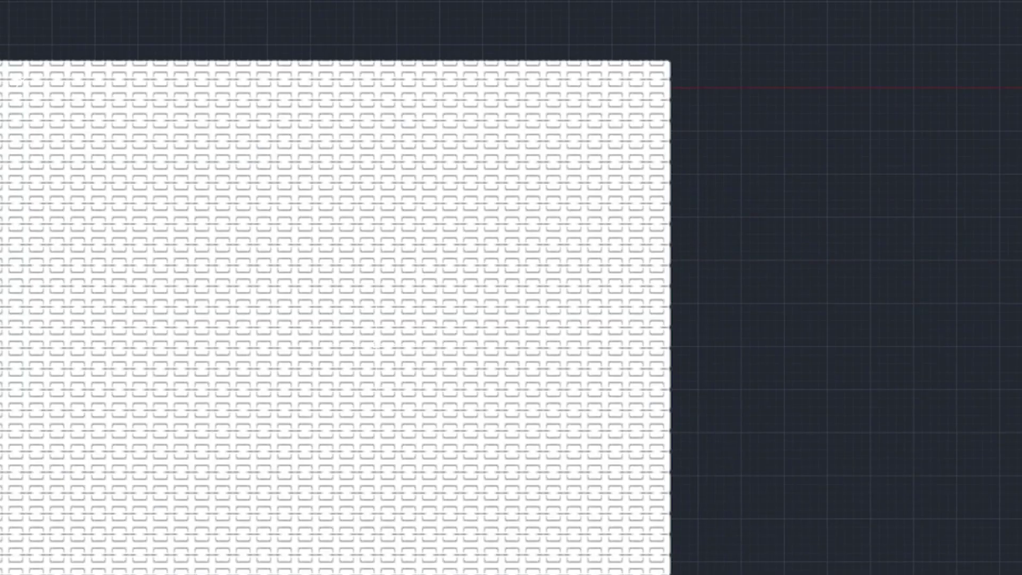
{"action": "left_click", "coordinate": [515, 259]}
- Set the hatch scale to 10, briefly trying 8, then deselect the hatch
{"action": "left_click", "coordinate": [746, 278]}
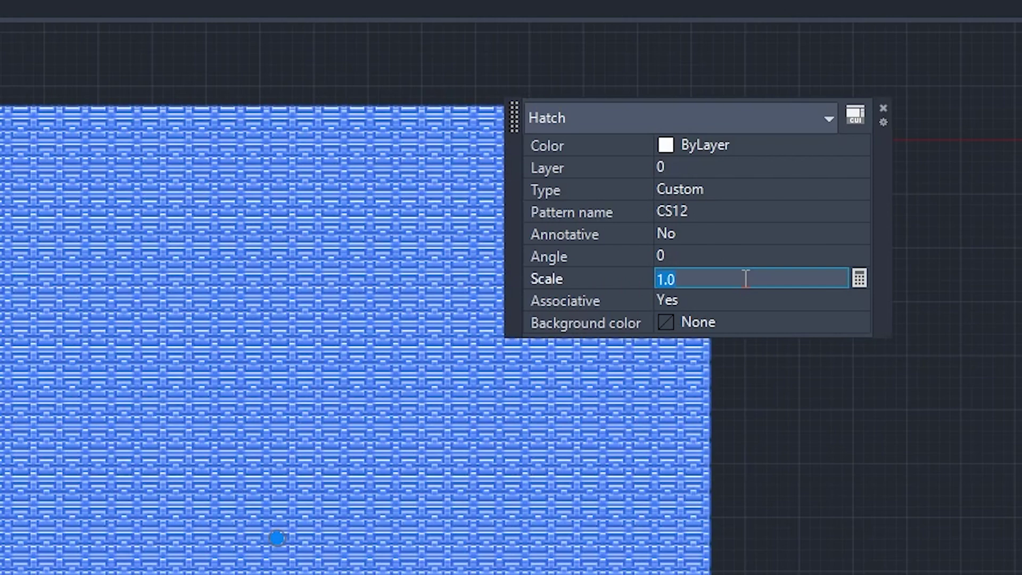
{"action": "type", "text": "10"}
{"action": "key", "text": "Return"}
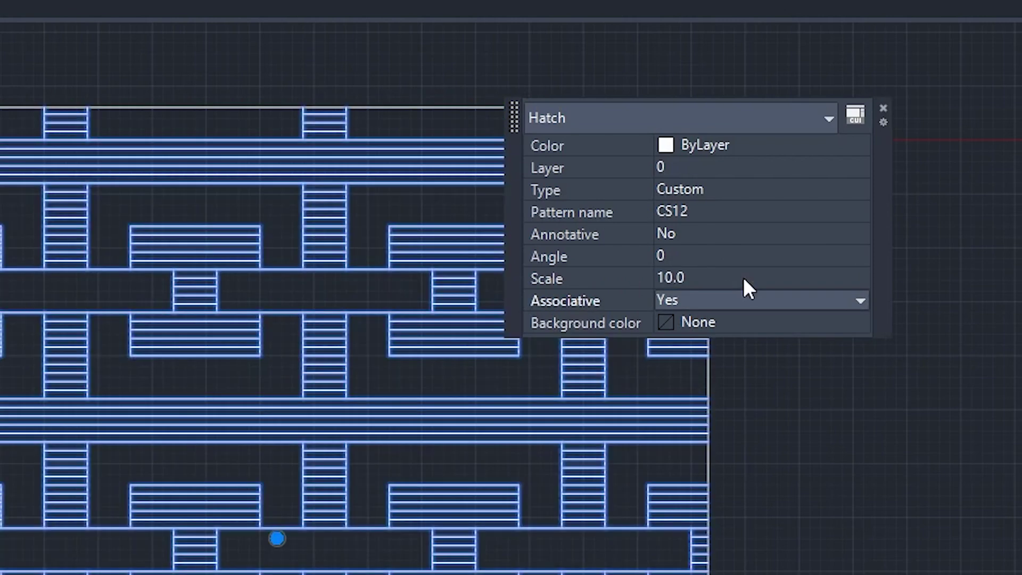
{"action": "scroll", "coordinate": [53, 389], "scroll_direction": "down", "scroll_amount": 4}
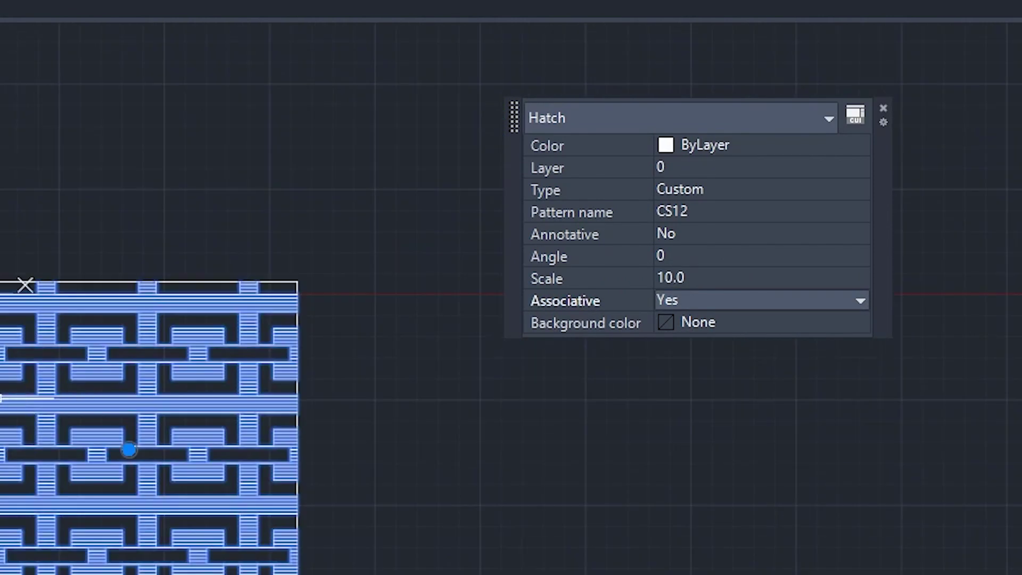
{"action": "scroll", "coordinate": [78, 462], "scroll_direction": "up", "scroll_amount": 2}
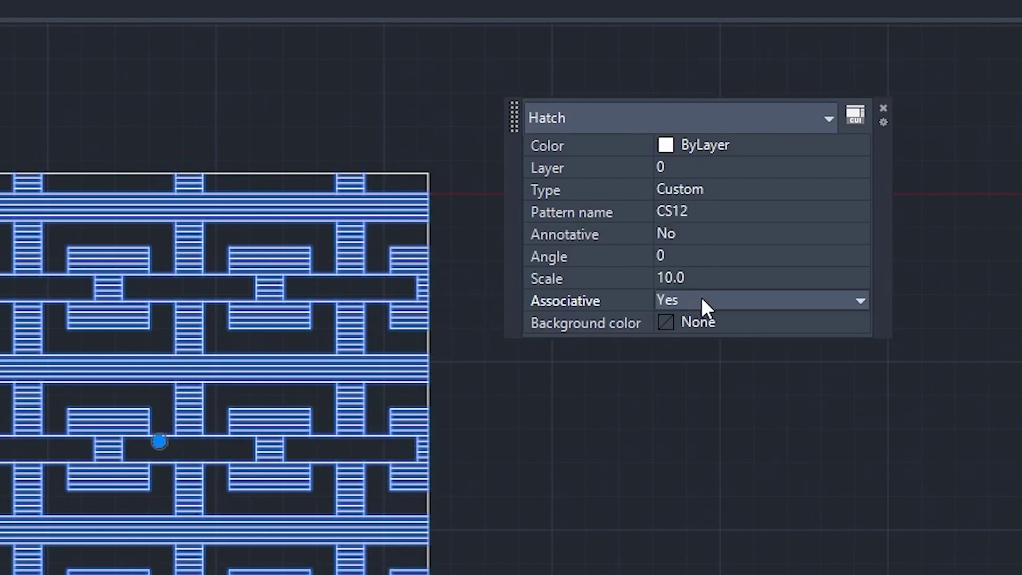
{"action": "left_click", "coordinate": [710, 279]}
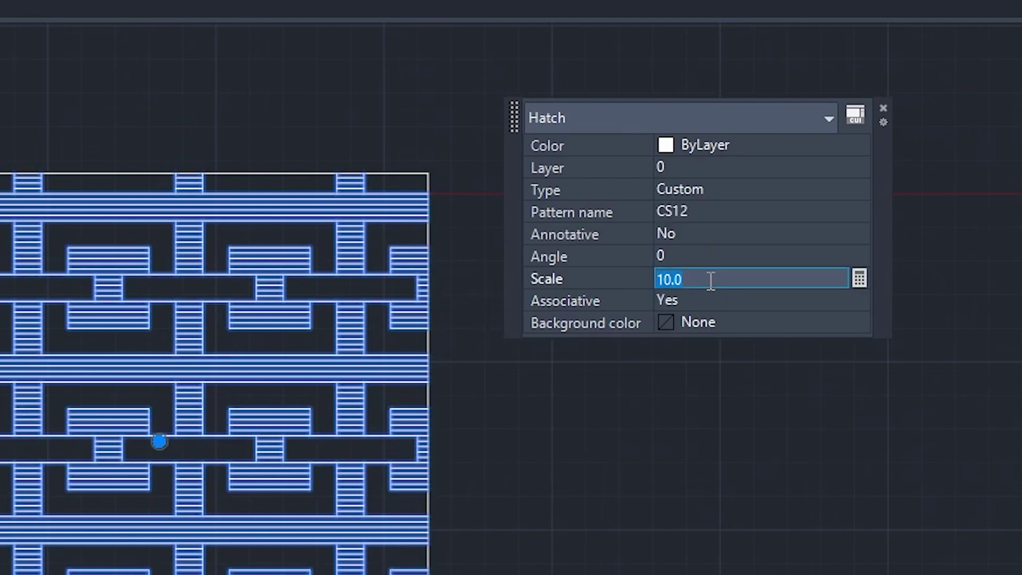
{"action": "type", "text": "8"}
{"action": "key", "text": "Tab"}
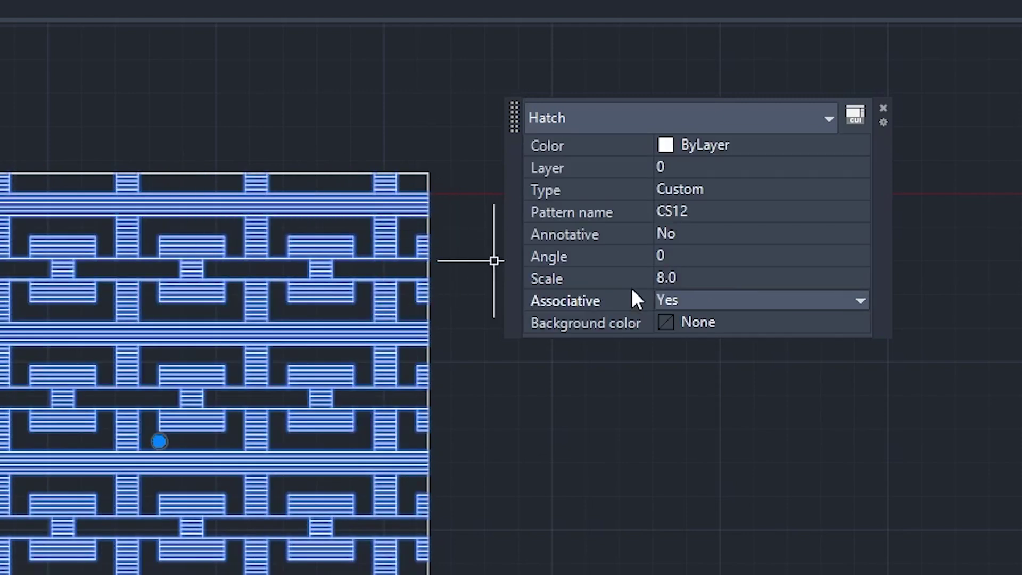
{"action": "left_click", "coordinate": [700, 277]}
{"action": "type", "text": "10"}
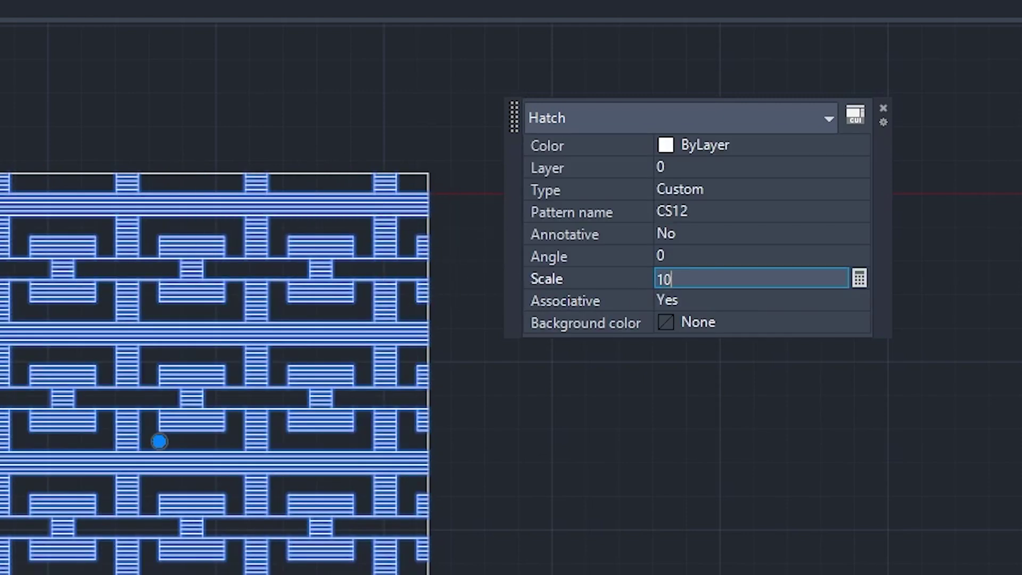
{"action": "key", "text": "Tab"}
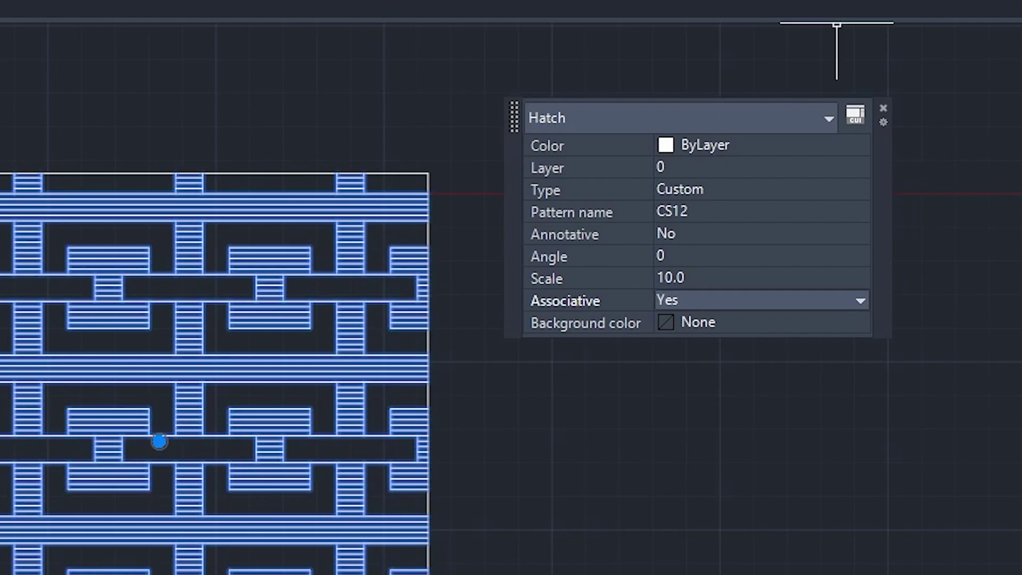
{"action": "key", "text": "Escape"}
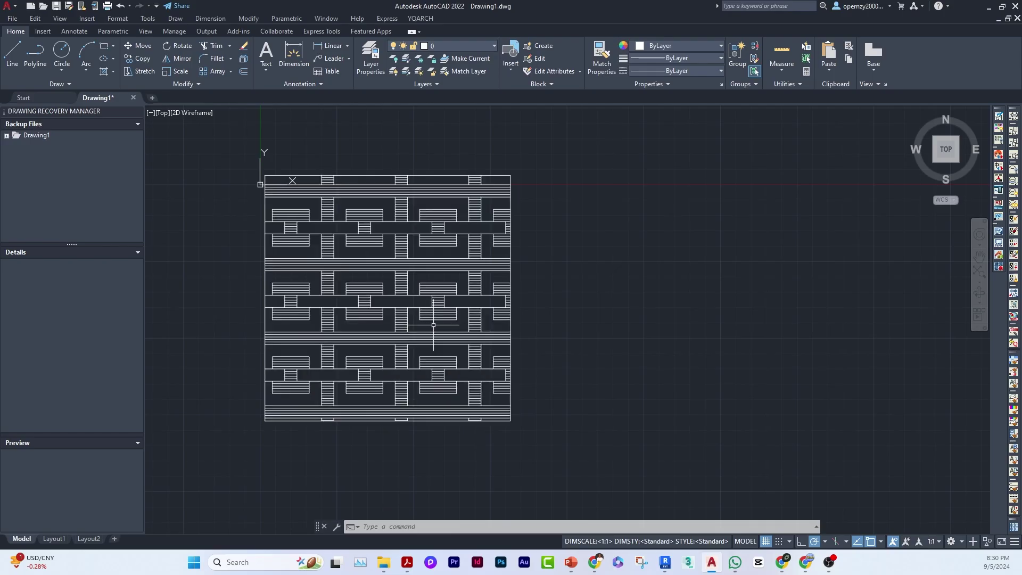
- Write the selected hatched square to Desktop as new block.dwg in AutoCAD 2013 format
{"action": "left_click", "coordinate": [258, 183]}
{"action": "left_click", "coordinate": [522, 424]}
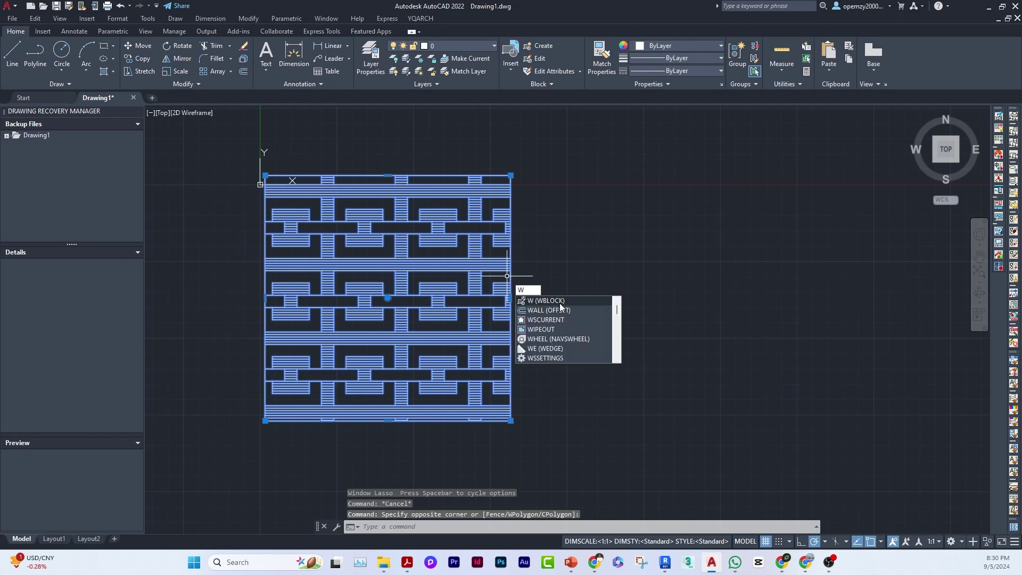
{"action": "left_click", "coordinate": [563, 301]}
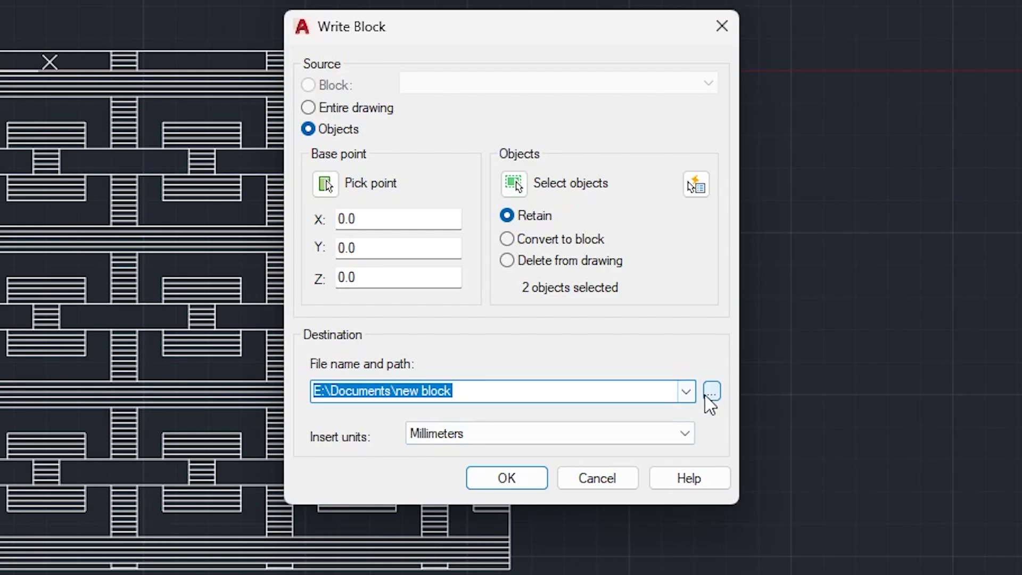
{"action": "left_click", "coordinate": [605, 337]}
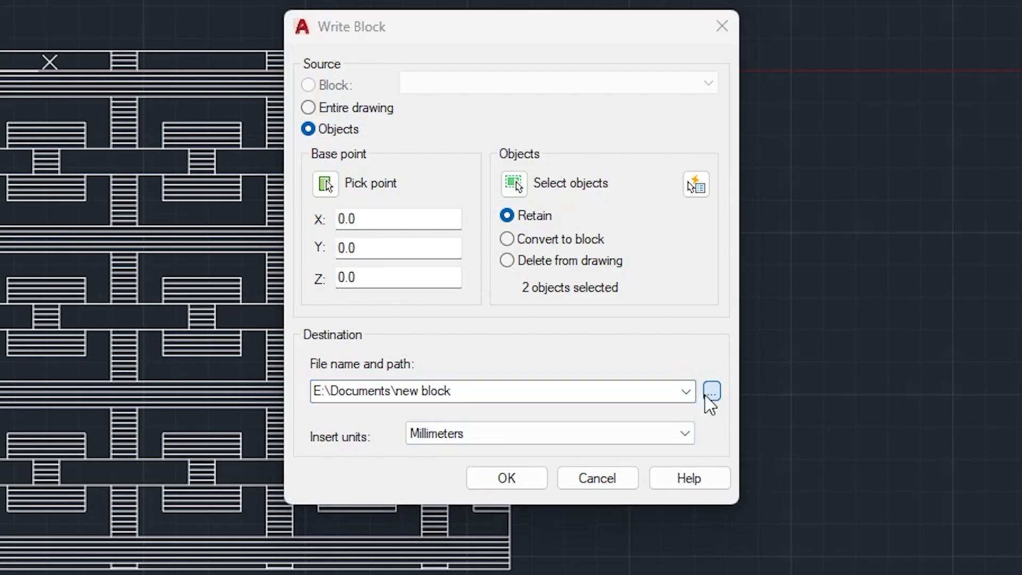
{"action": "left_click", "coordinate": [706, 395]}
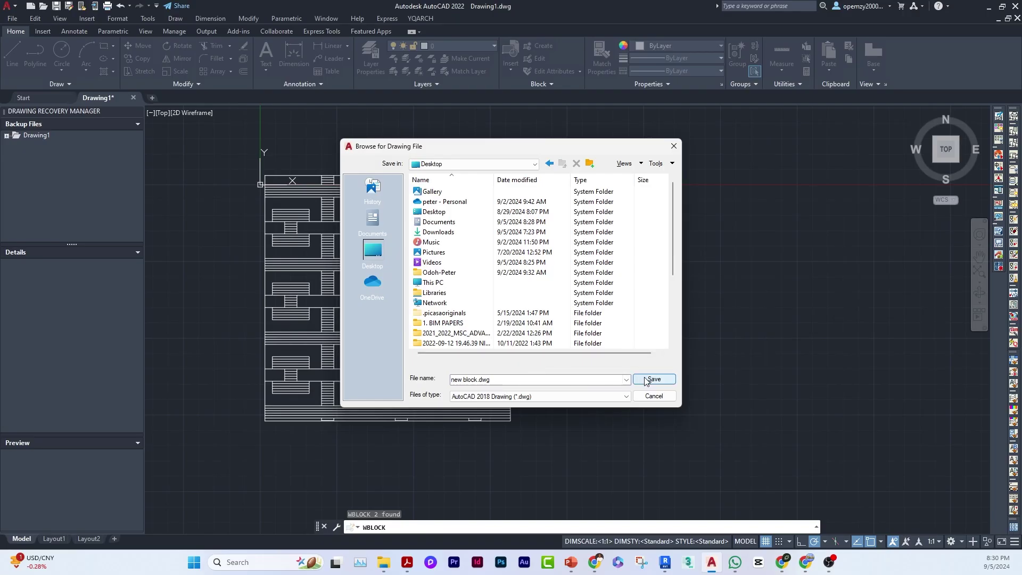
{"action": "left_click", "coordinate": [597, 397]}
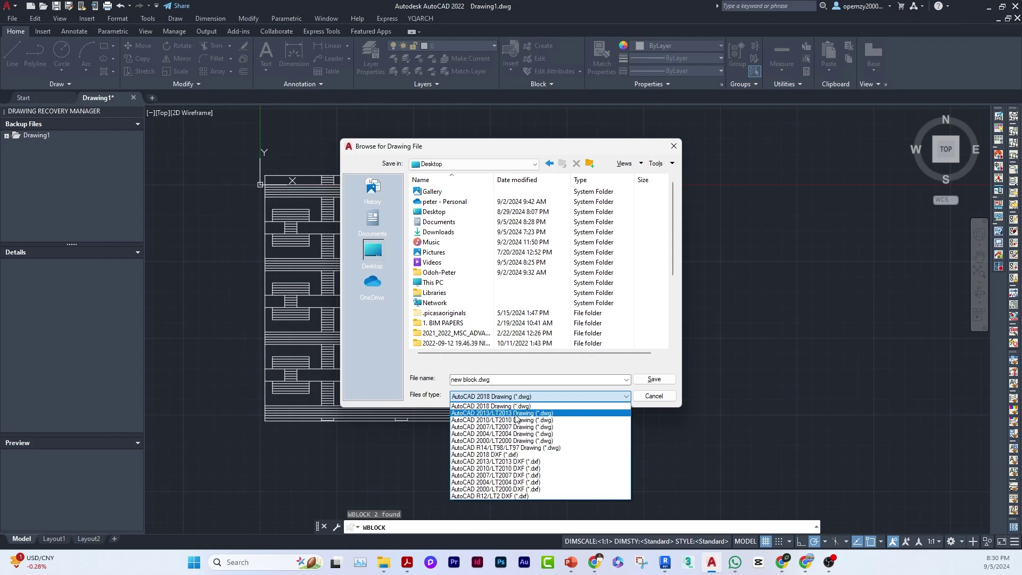
{"action": "left_click", "coordinate": [510, 414]}
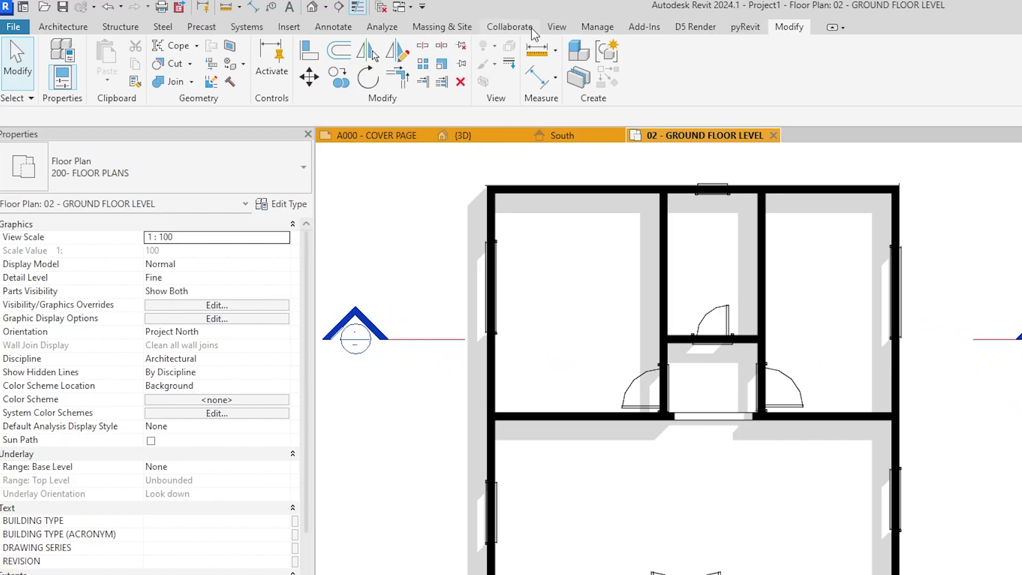
- Import new block.dwg into the 02 - GROUND FLOOR LEVEL plan via Import CAD
{"action": "left_click", "coordinate": [288, 27]}
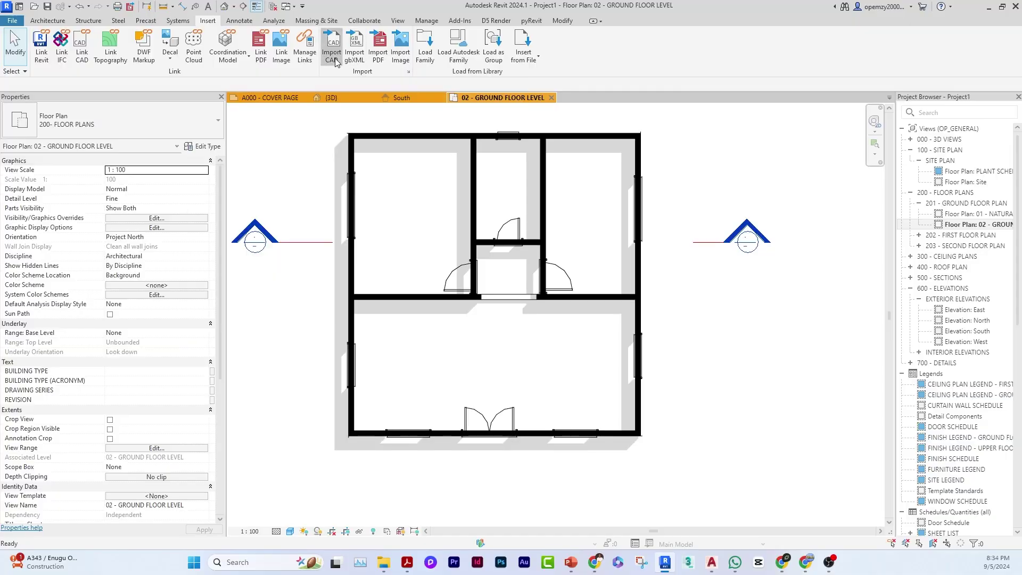
{"action": "left_click", "coordinate": [468, 80]}
{"action": "left_click", "coordinate": [495, 159]}
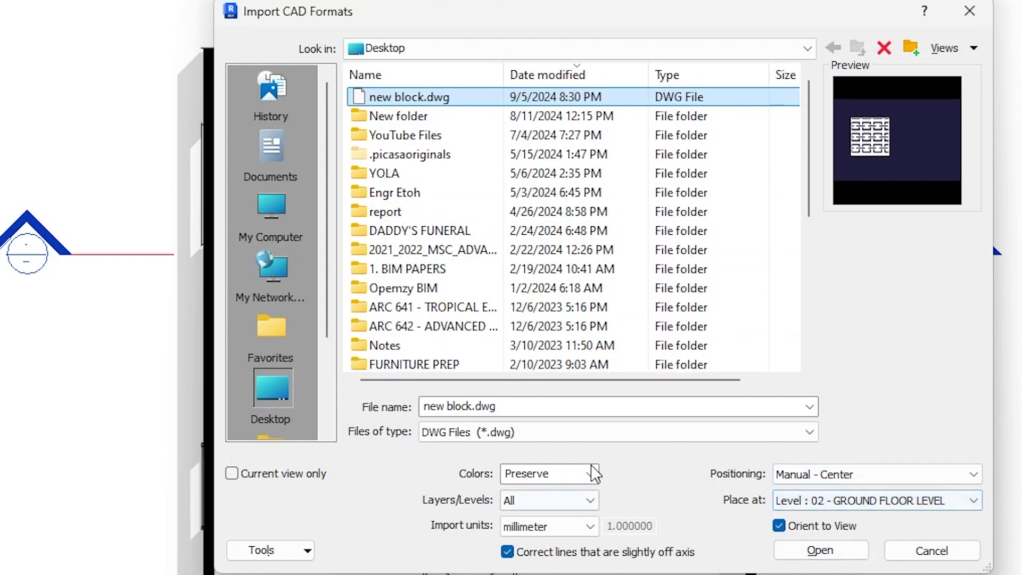
{"action": "left_click", "coordinate": [820, 551]}
- Place the imported block further left in the plan and explode it
{"action": "left_click", "coordinate": [571, 495]}
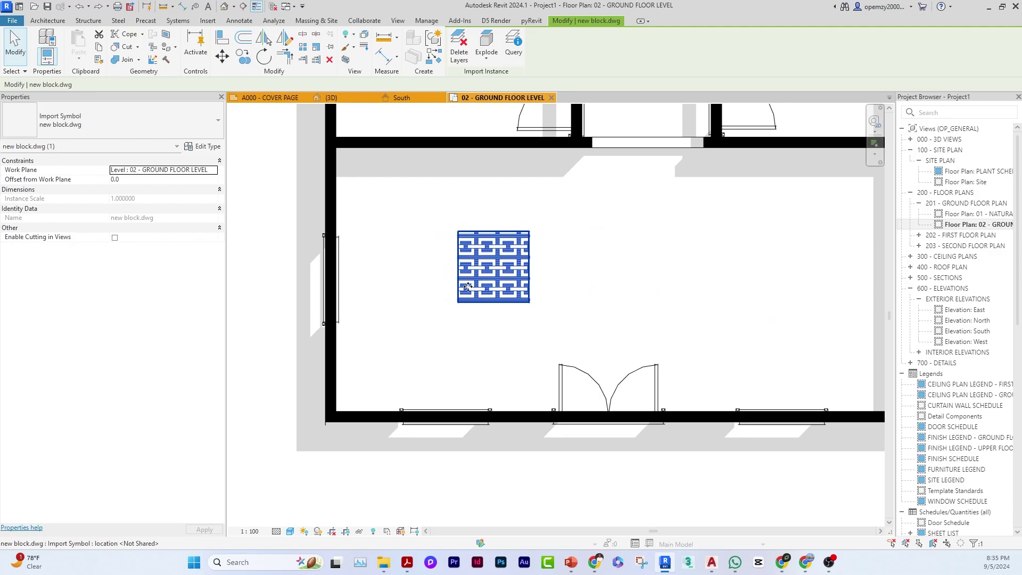
{"action": "left_click_drag", "start_coordinate": [466, 280], "coordinate": [550, 274]}
{"action": "left_click", "coordinate": [490, 40]}
- Move the 'new block.dwg-2' filled region to the right and window-select the leftover square's lines
{"action": "left_click", "coordinate": [429, 296]}
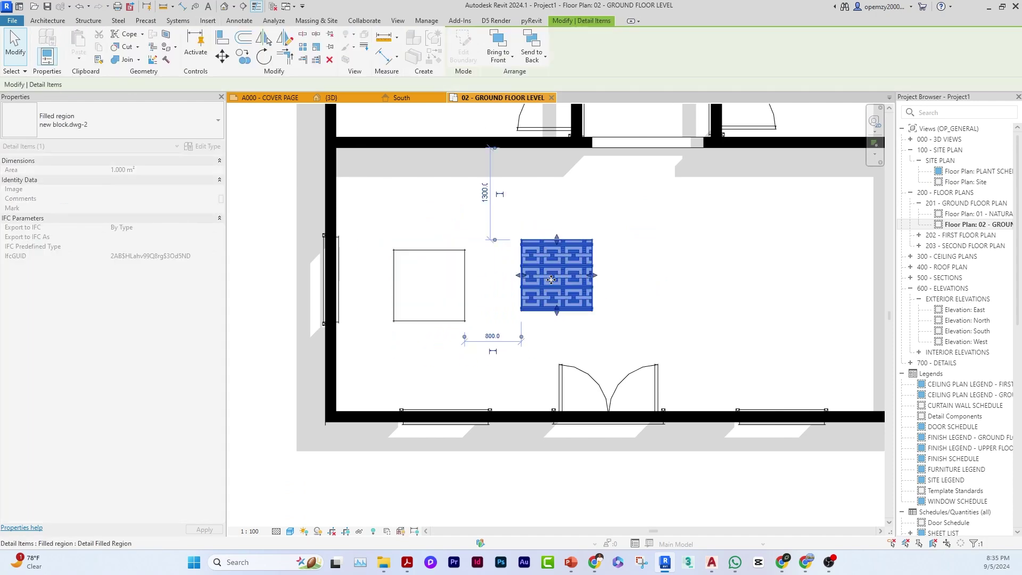
{"action": "left_click", "coordinate": [442, 298]}
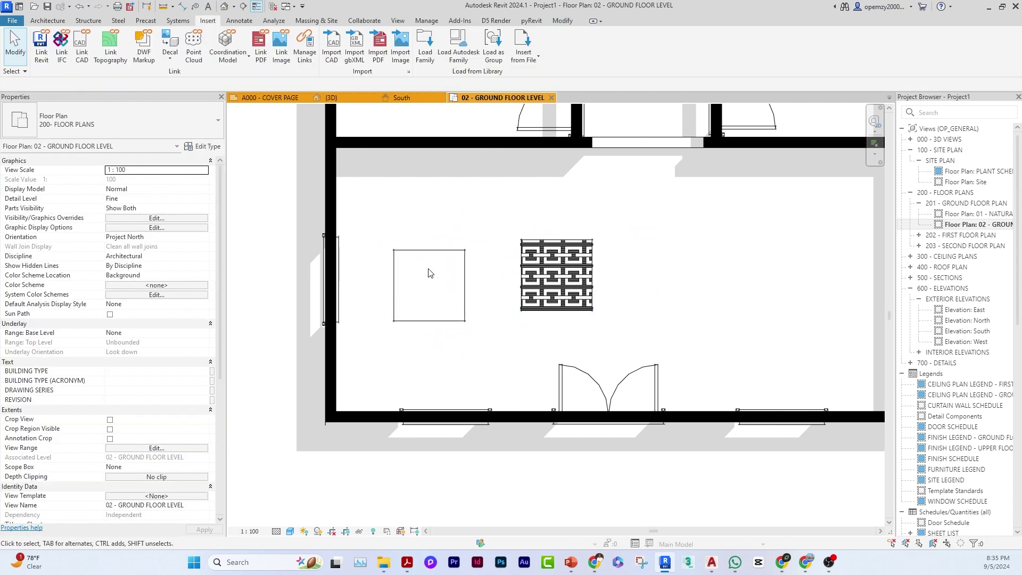
{"action": "left_click_drag", "start_coordinate": [384, 237], "coordinate": [463, 332]}
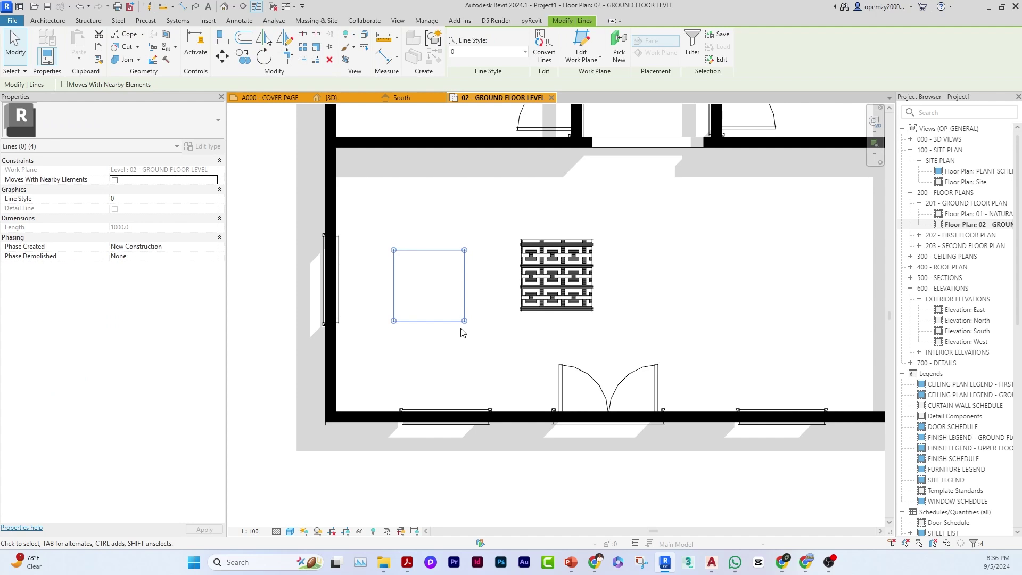
- Delete the square's lines and stretch the filled region's edges to the lower room's four walls
{"action": "key", "text": "Delete"}
{"action": "left_click", "coordinate": [556, 275]}
{"action": "left_click_drag", "start_coordinate": [519, 275], "coordinate": [355, 275]}
{"action": "left_click_drag", "start_coordinate": [477, 238], "coordinate": [479, 162]}
{"action": "left_click_drag", "start_coordinate": [475, 313], "coordinate": [473, 411]}
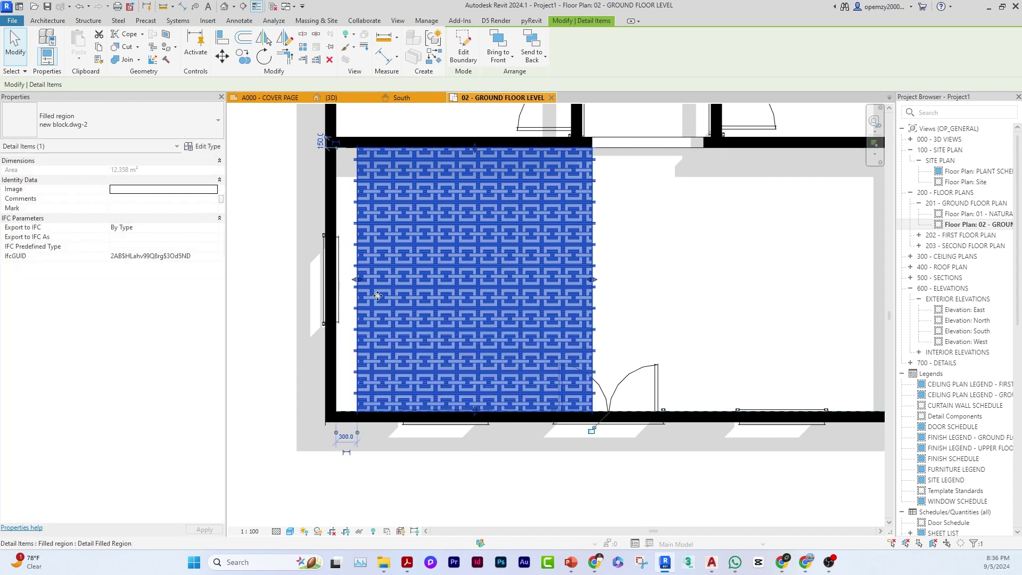
{"action": "left_click_drag", "start_coordinate": [355, 279], "coordinate": [336, 279]}
{"action": "middle_click_drag", "start_coordinate": [527, 277], "coordinate": [363, 276]}
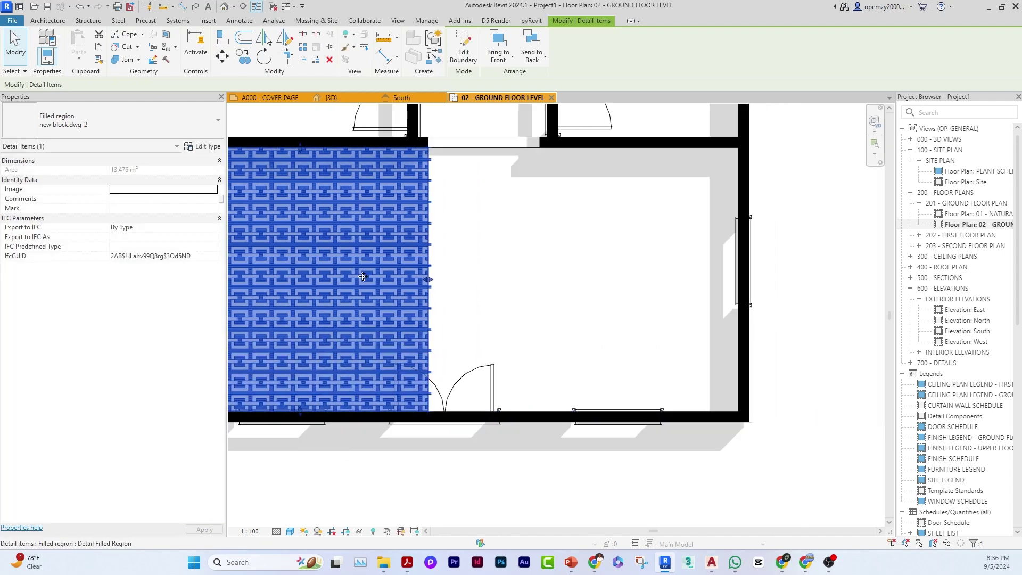
{"action": "scroll", "coordinate": [363, 277], "scroll_direction": "down", "scroll_amount": 1}
{"action": "left_click_drag", "start_coordinate": [432, 279], "coordinate": [690, 279]}
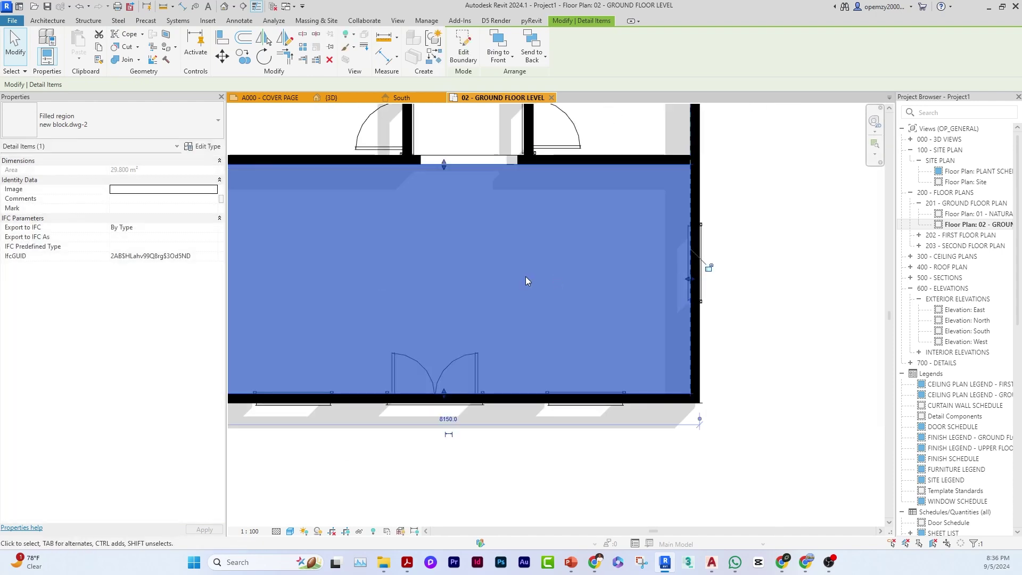
{"action": "key", "text": "Escape"}
- Delete the filled region, then restore it with Ctrl+Z
{"action": "scroll", "coordinate": [419, 181], "scroll_direction": "down", "scroll_amount": 2}
{"action": "left_click", "coordinate": [537, 224]}
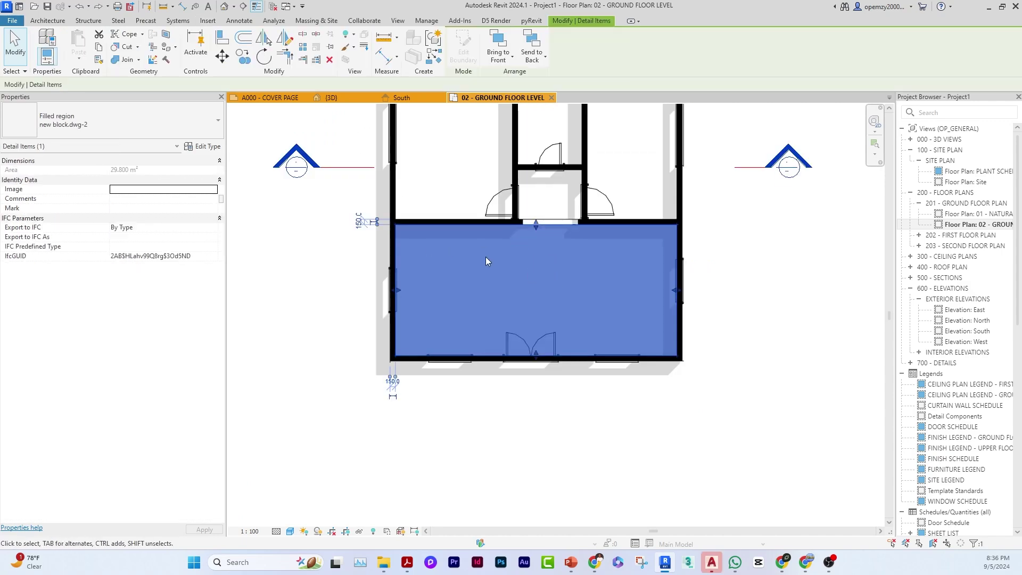
{"action": "scroll", "coordinate": [486, 258], "scroll_direction": "up", "scroll_amount": 4}
{"action": "key", "text": "Delete"}
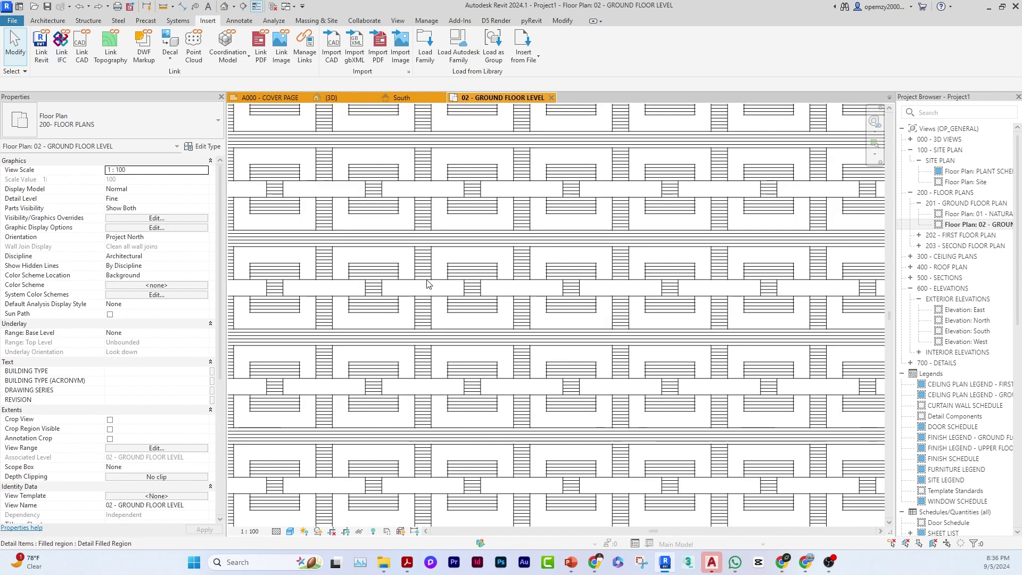
{"action": "key", "text": "ctrl+z"}
{"action": "scroll", "coordinate": [530, 304], "scroll_direction": "down", "scroll_amount": 4}
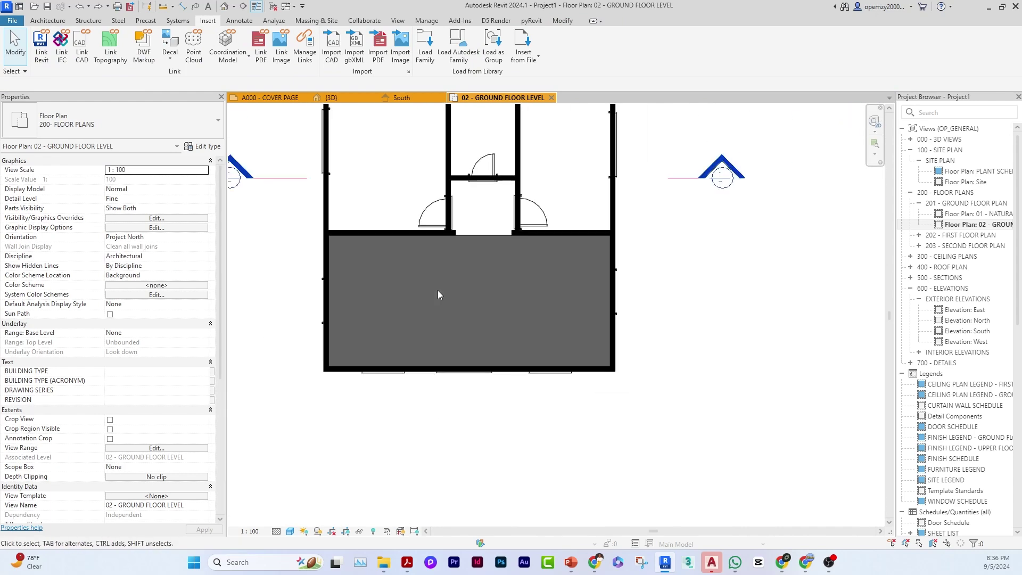
{"action": "middle_click_drag", "start_coordinate": [574, 305], "coordinate": [583, 381]}
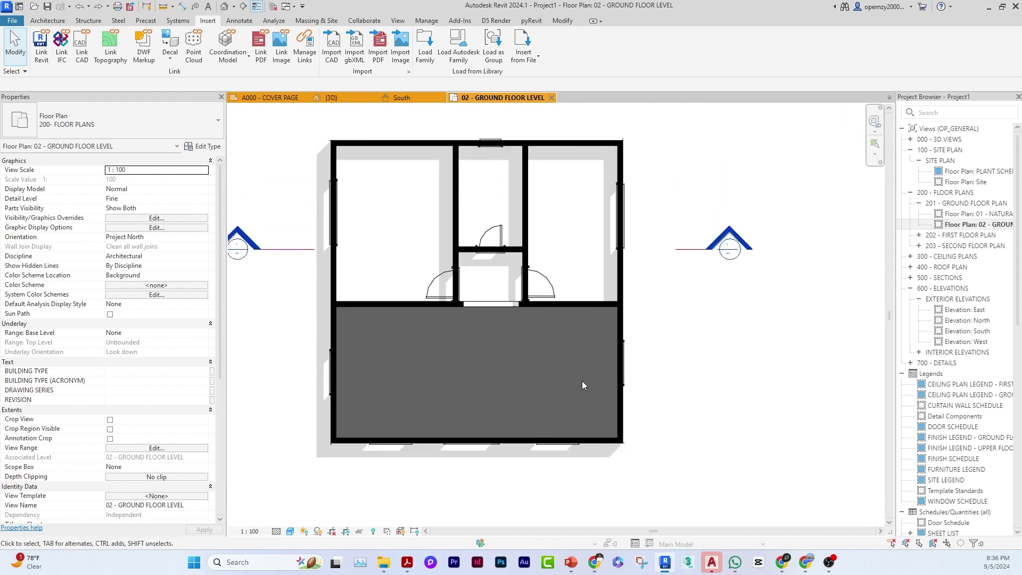
- Switch the view's visual style twice and open the grey filled region's type properties
{"action": "left_click", "coordinate": [290, 531]}
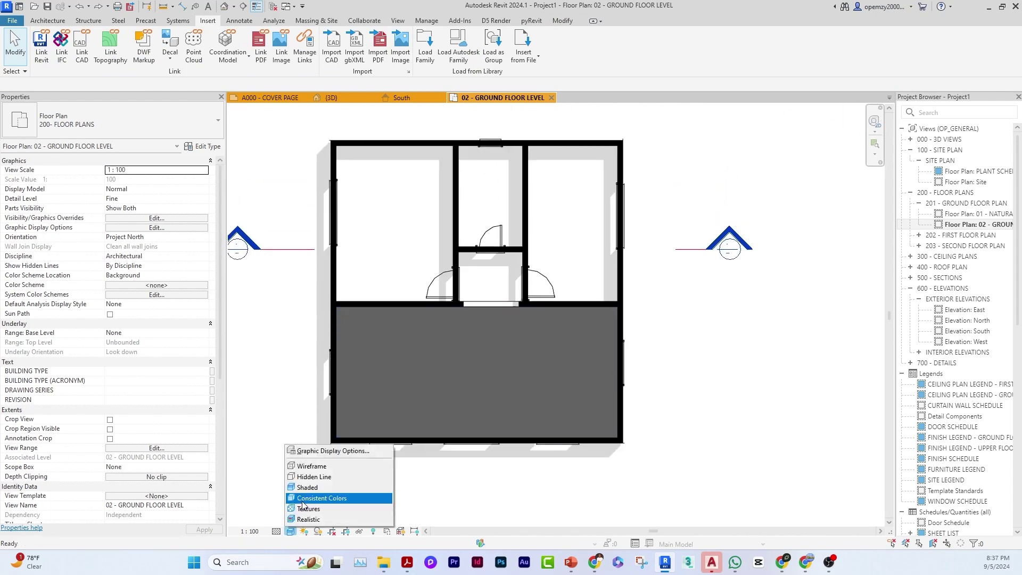
{"action": "left_click", "coordinate": [314, 485]}
{"action": "left_click", "coordinate": [290, 531]}
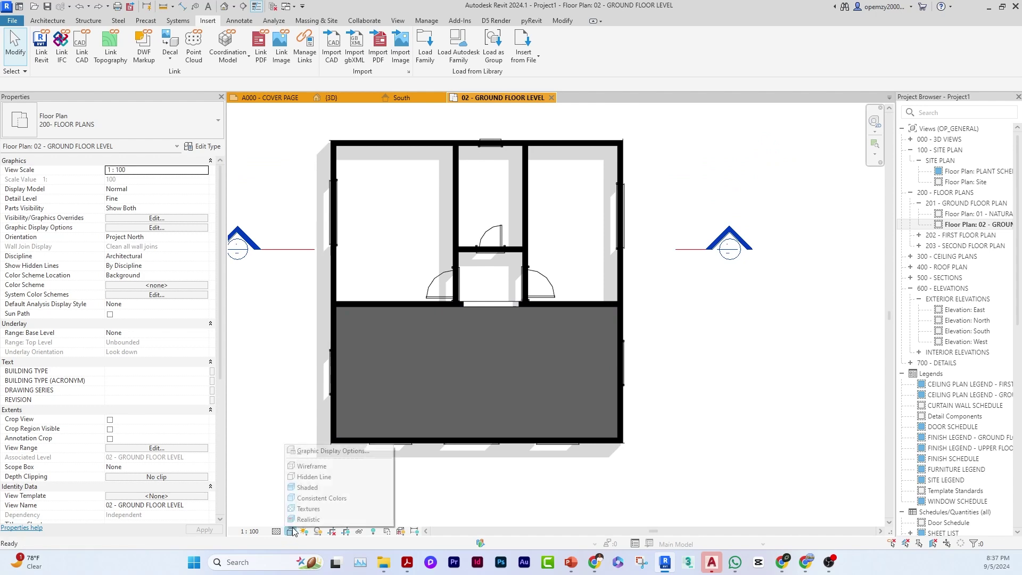
{"action": "left_click", "coordinate": [314, 483]}
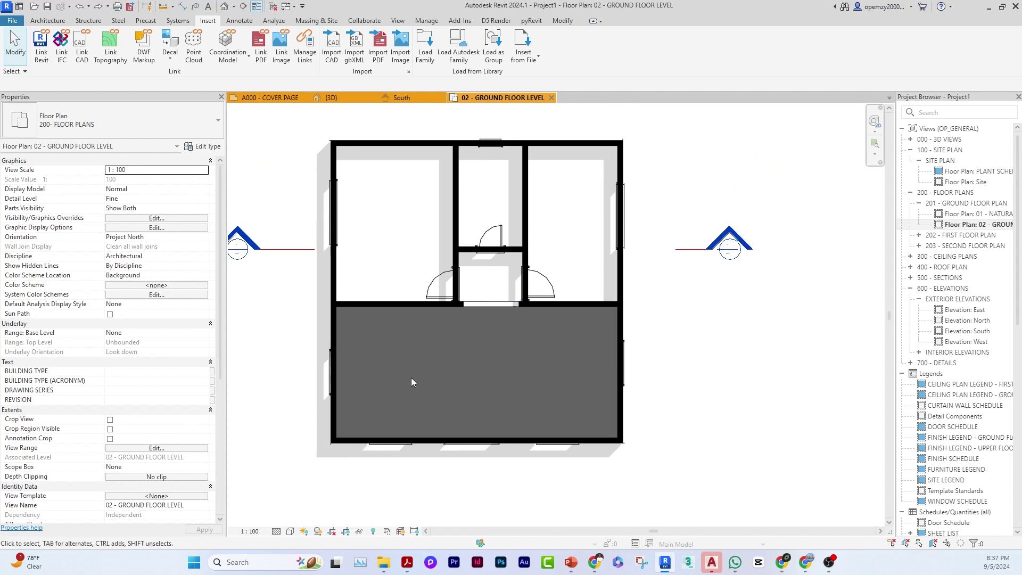
{"action": "left_click", "coordinate": [491, 309]}
{"action": "left_click", "coordinate": [207, 147]}
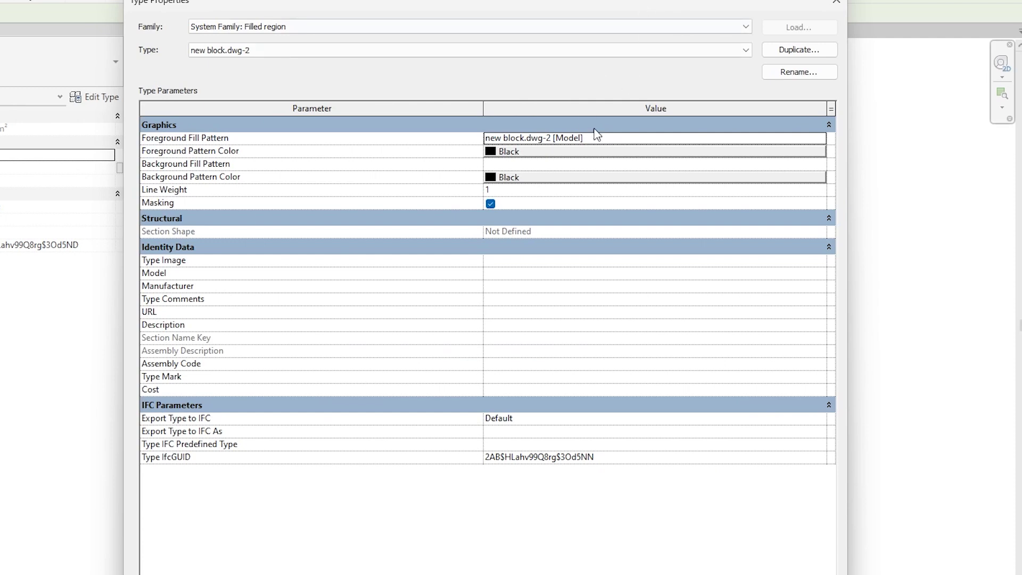
- Change the 'new block.dwg-2' foreground pattern's import scale to 2 and accept the Type Properties
{"action": "left_click", "coordinate": [823, 139]}
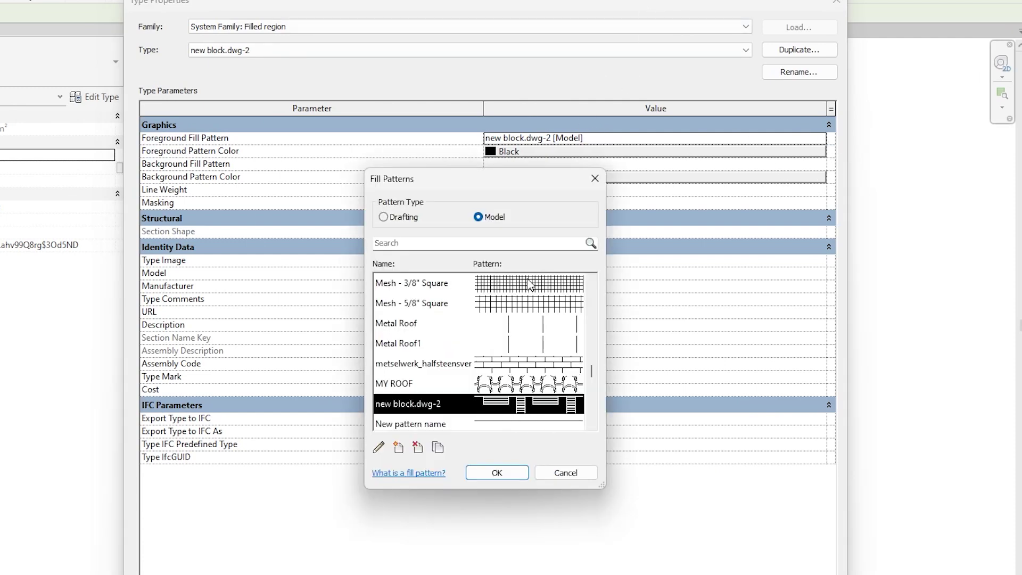
{"action": "left_click", "coordinate": [379, 448]}
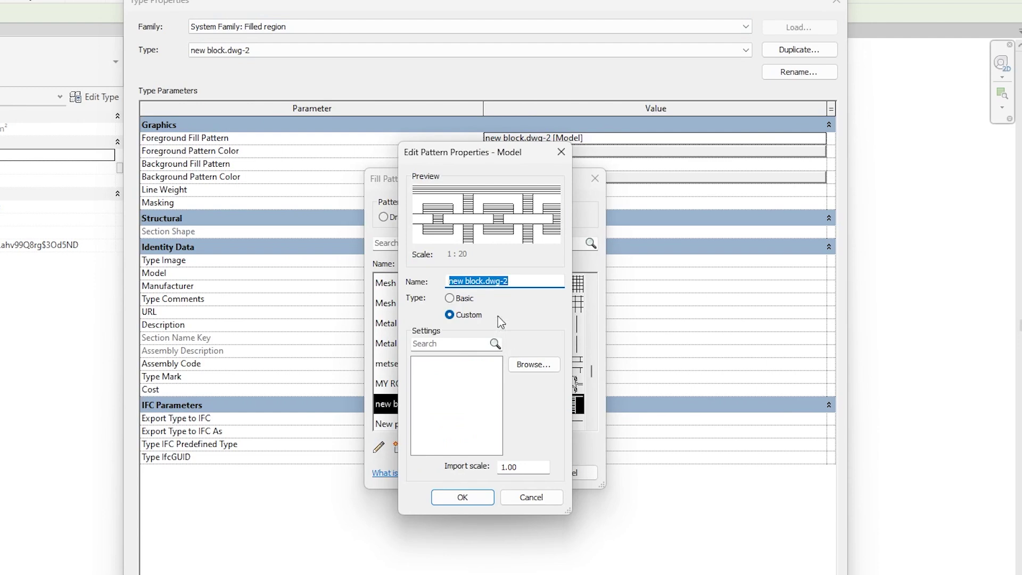
{"action": "left_click", "coordinate": [526, 466]}
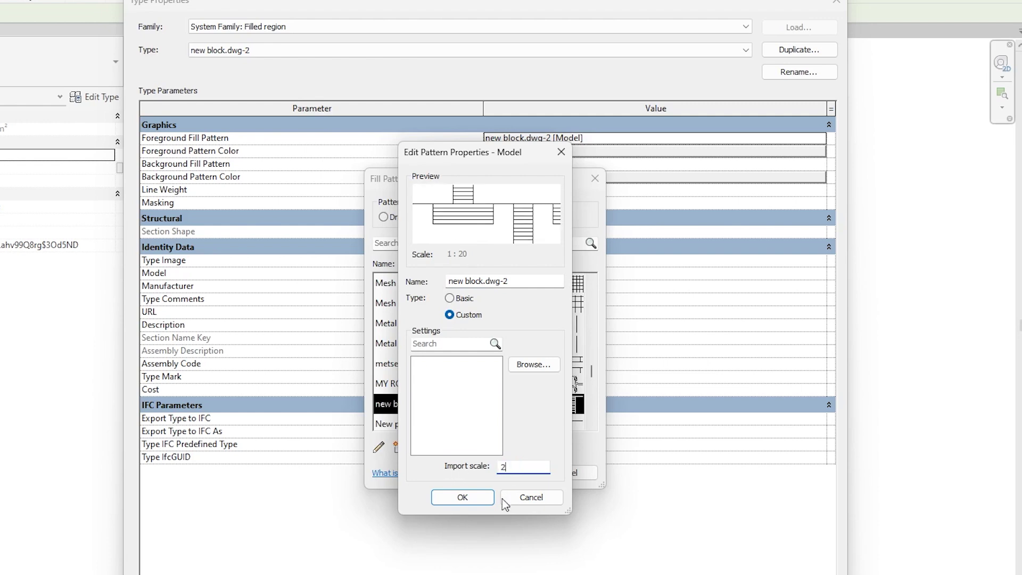
{"action": "left_click", "coordinate": [462, 498]}
{"action": "left_click", "coordinate": [507, 474]}
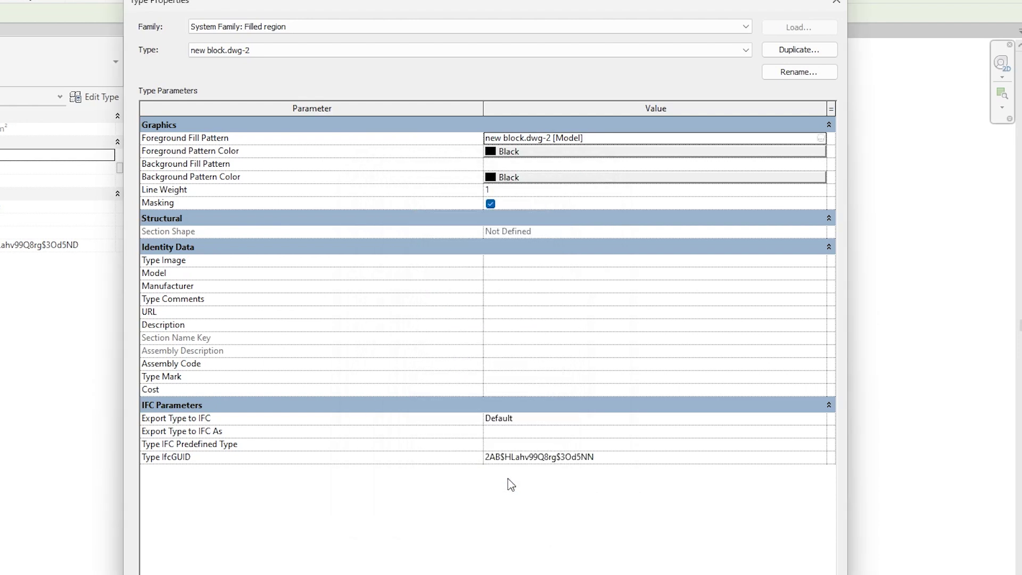
{"action": "left_click_drag", "start_coordinate": [623, 2], "coordinate": [573, 0]}
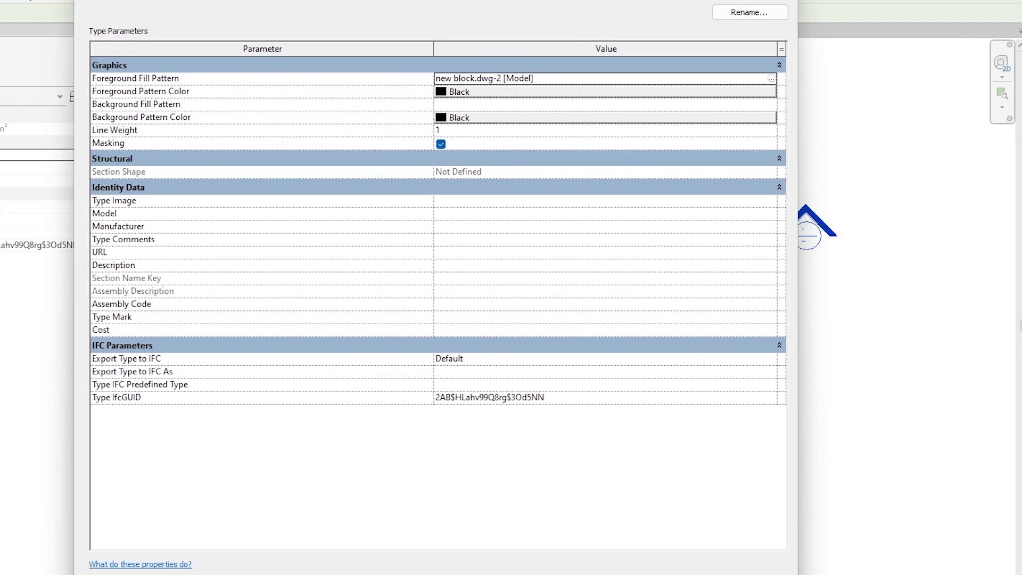
{"action": "key", "text": "Return"}
{"action": "left_click", "coordinate": [575, 533]}
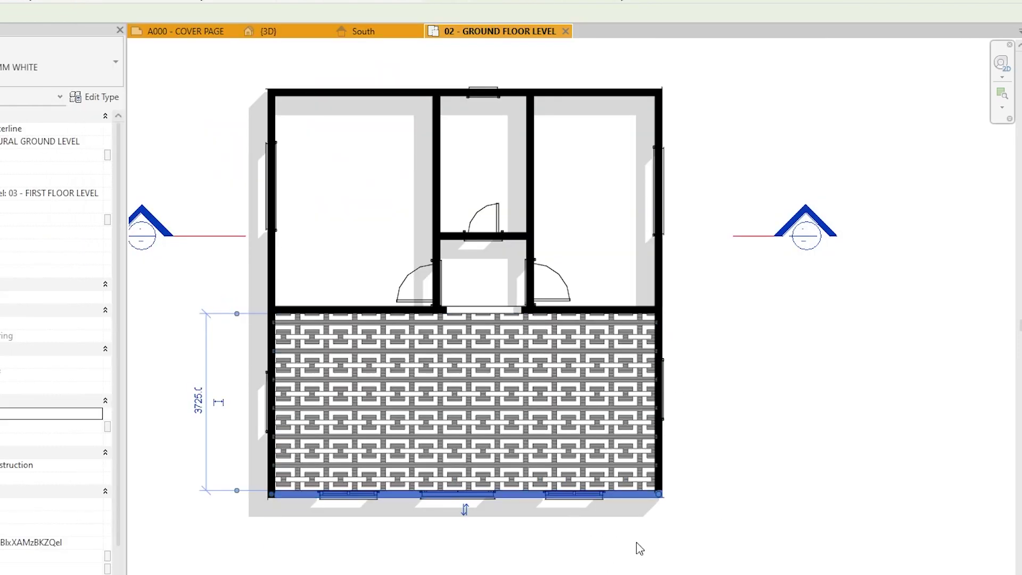
{"action": "scroll", "coordinate": [514, 555], "scroll_direction": "up", "scroll_amount": 2}
- Open the front wall type's structure layer material settings
{"action": "middle_click_drag", "start_coordinate": [507, 556], "coordinate": [545, 557]}
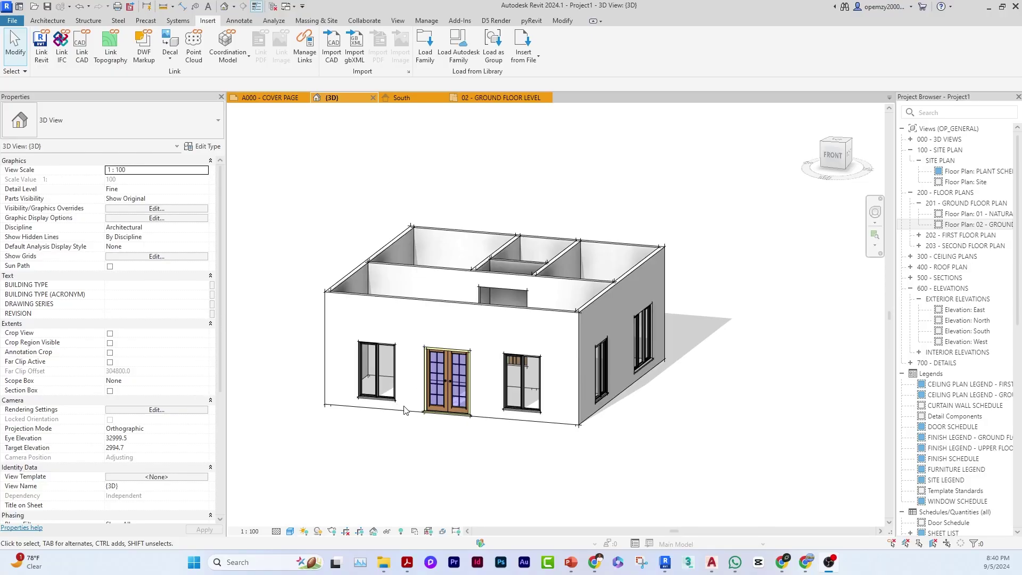
{"action": "left_click", "coordinate": [406, 412]}
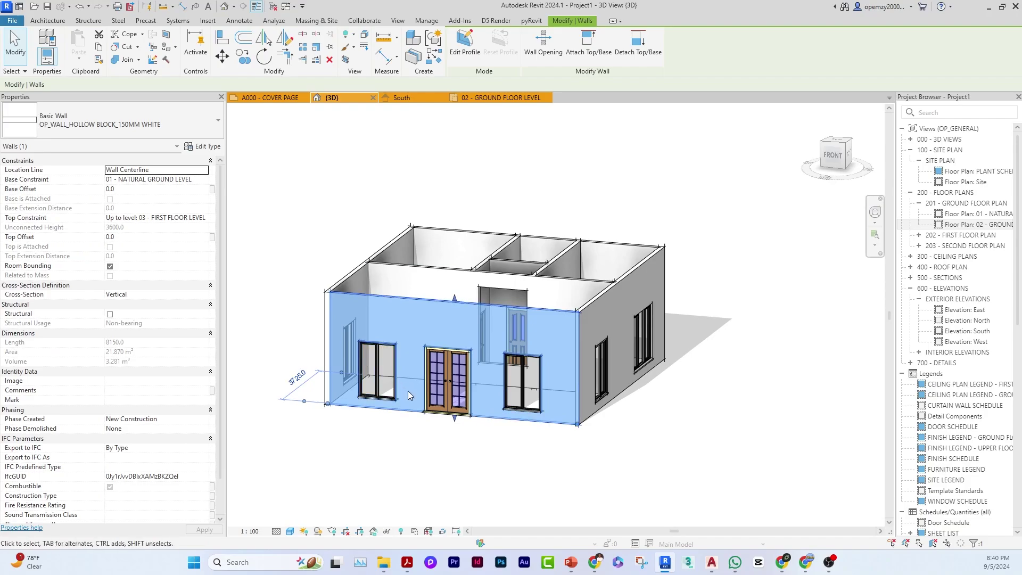
{"action": "left_click", "coordinate": [212, 147]}
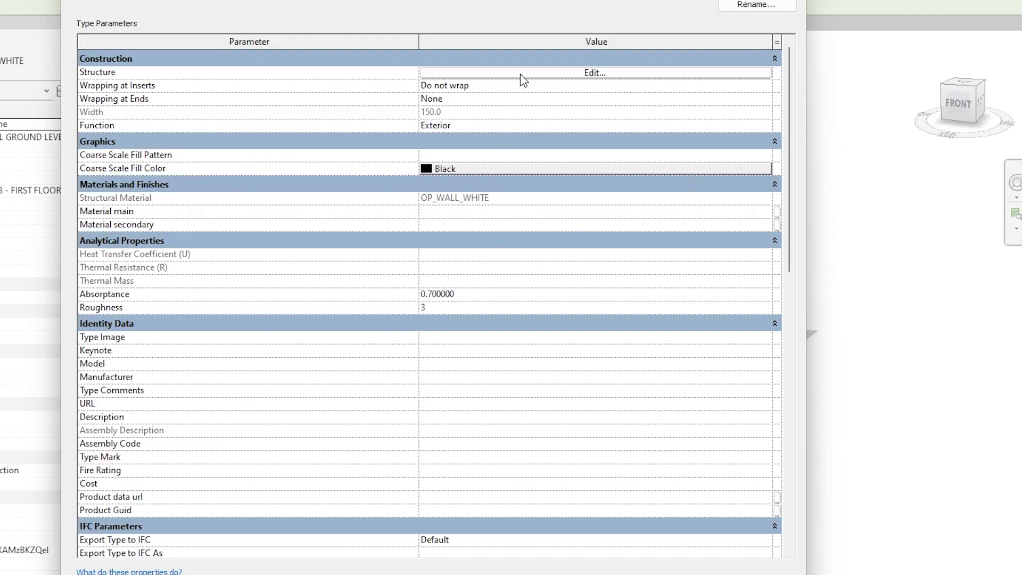
{"action": "left_click", "coordinate": [523, 74]}
{"action": "left_click", "coordinate": [384, 73]}
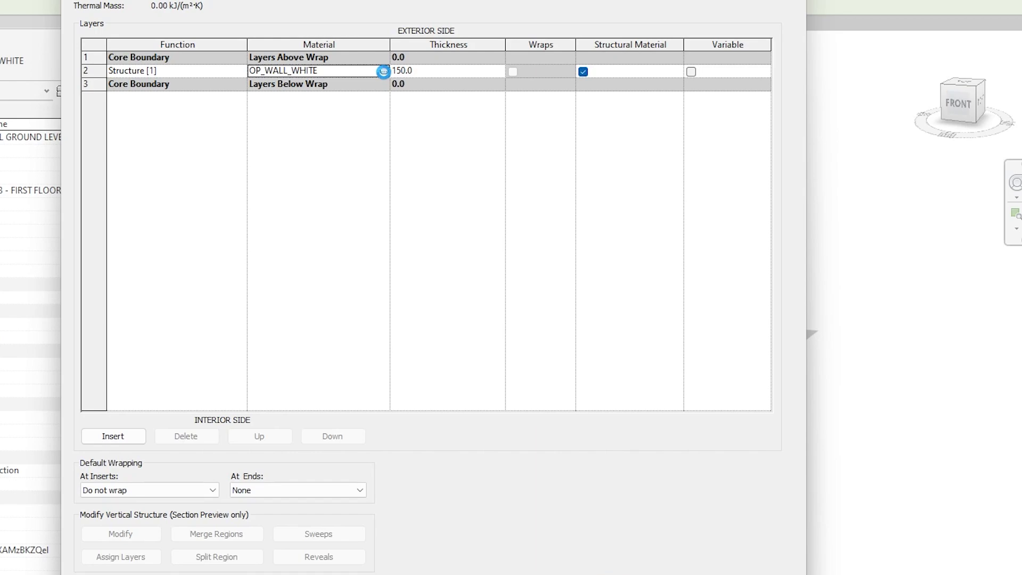
{"action": "left_click", "coordinate": [384, 71]}
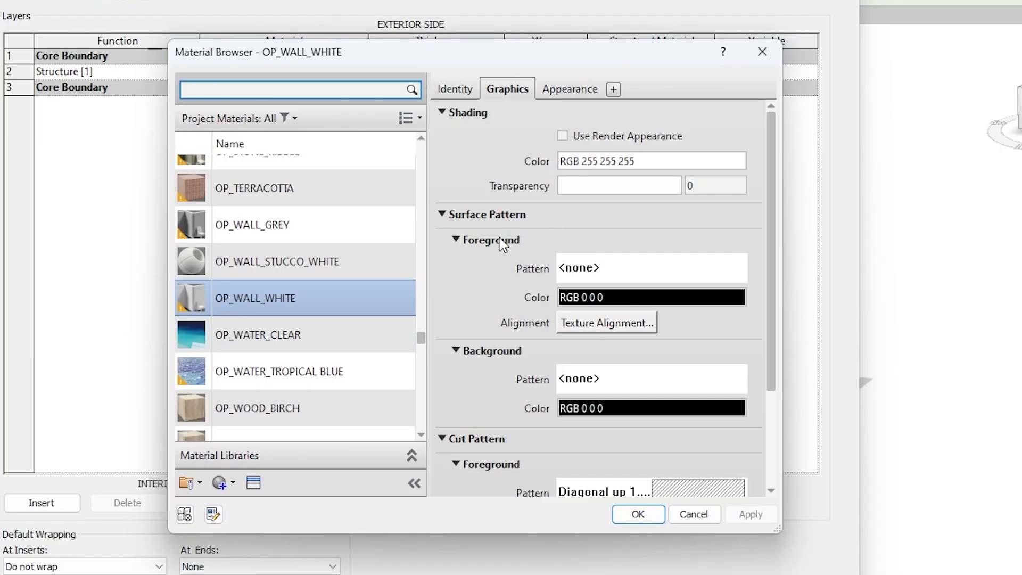
- Set the material's foreground surface pattern to the Model pattern 'new block.dwg-2' and close all dialogs
{"action": "left_click", "coordinate": [629, 272]}
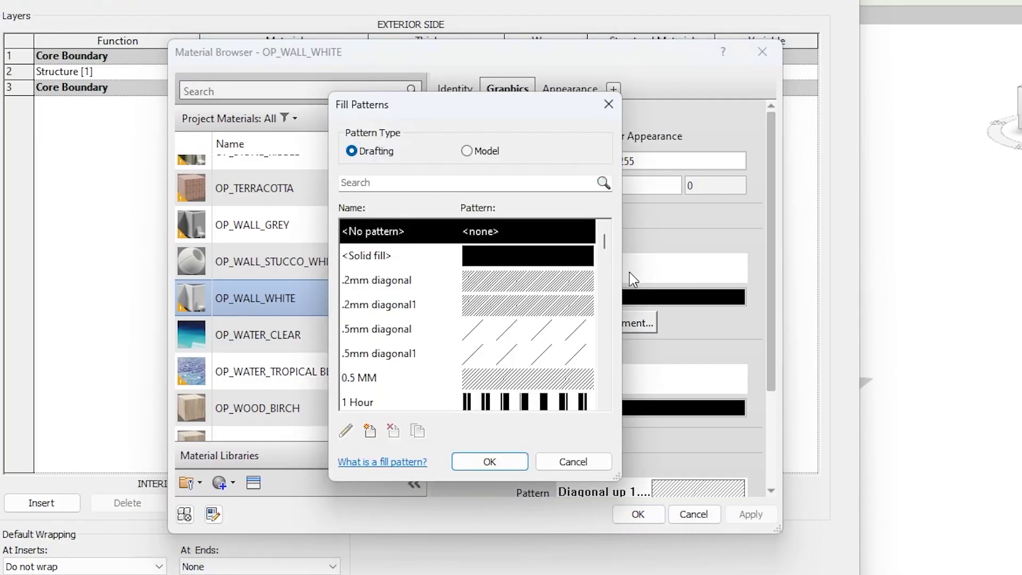
{"action": "left_click", "coordinate": [467, 151]}
{"action": "left_click_drag", "start_coordinate": [606, 244], "coordinate": [606, 262]}
{"action": "left_click", "coordinate": [484, 309]}
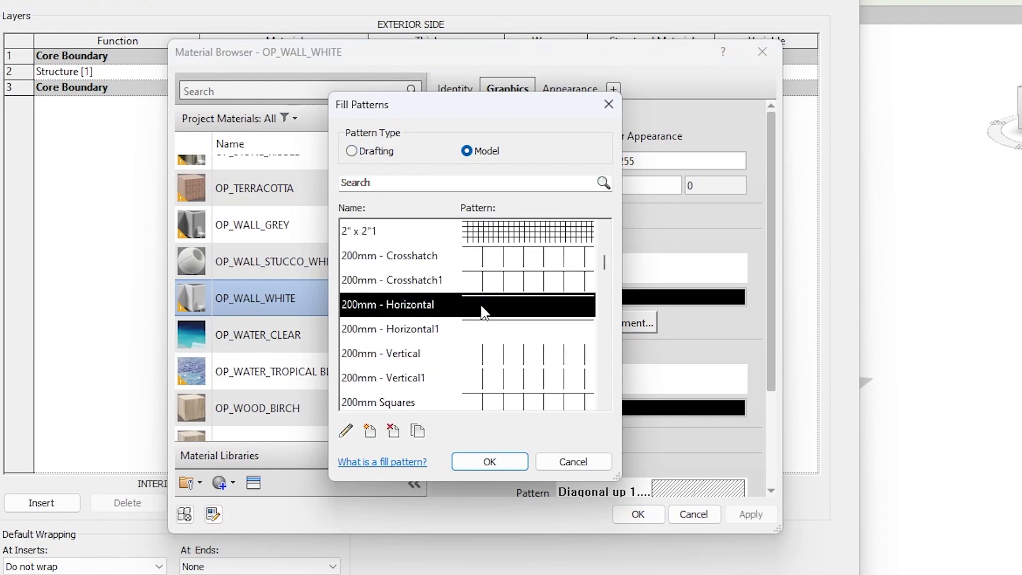
{"action": "key", "text": "n"}
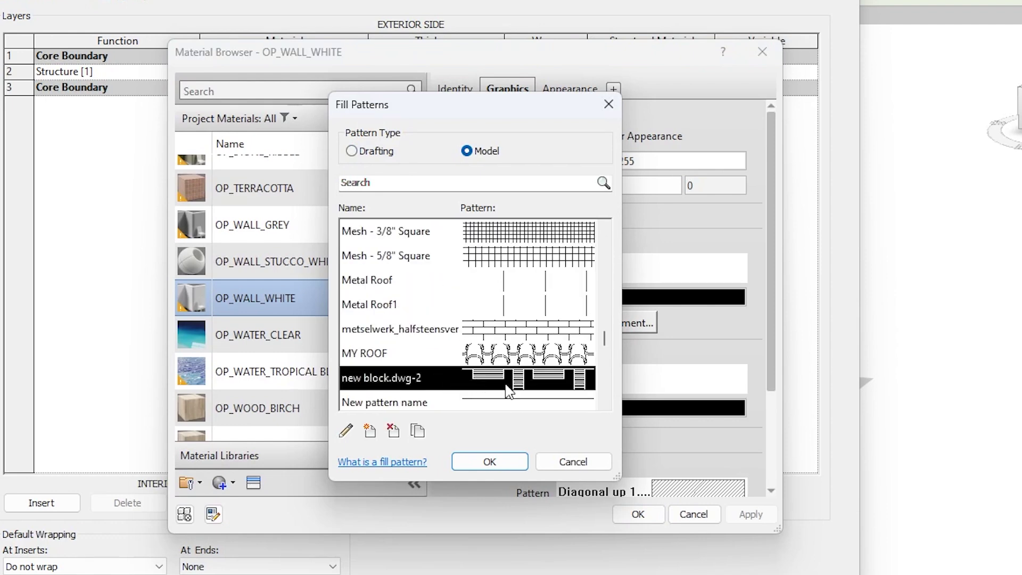
{"action": "left_click", "coordinate": [490, 462]}
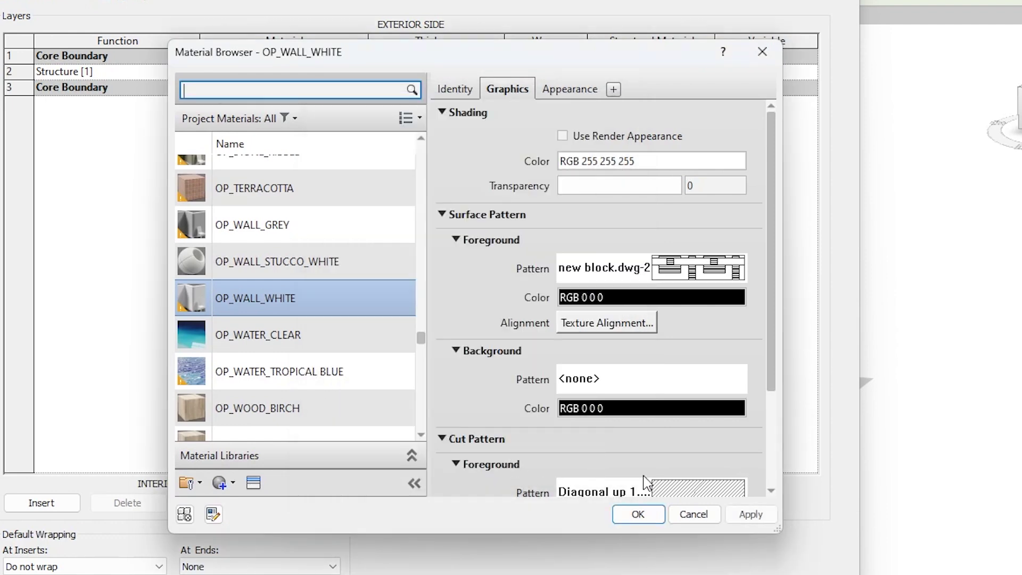
{"action": "left_click", "coordinate": [638, 515]}
{"action": "key", "text": "Return"}
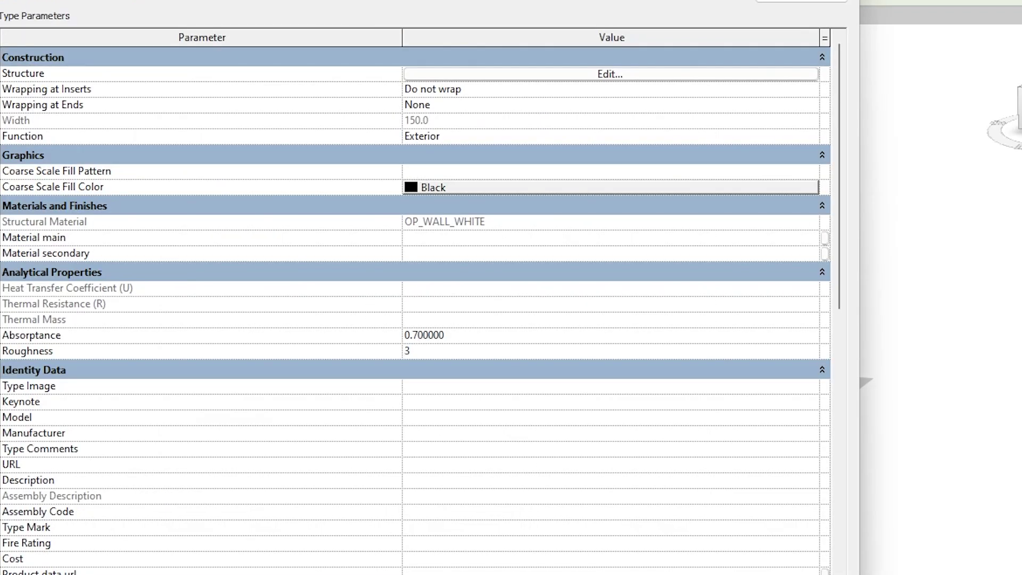
{"action": "key", "text": "Return"}
{"action": "key", "text": "Escape"}
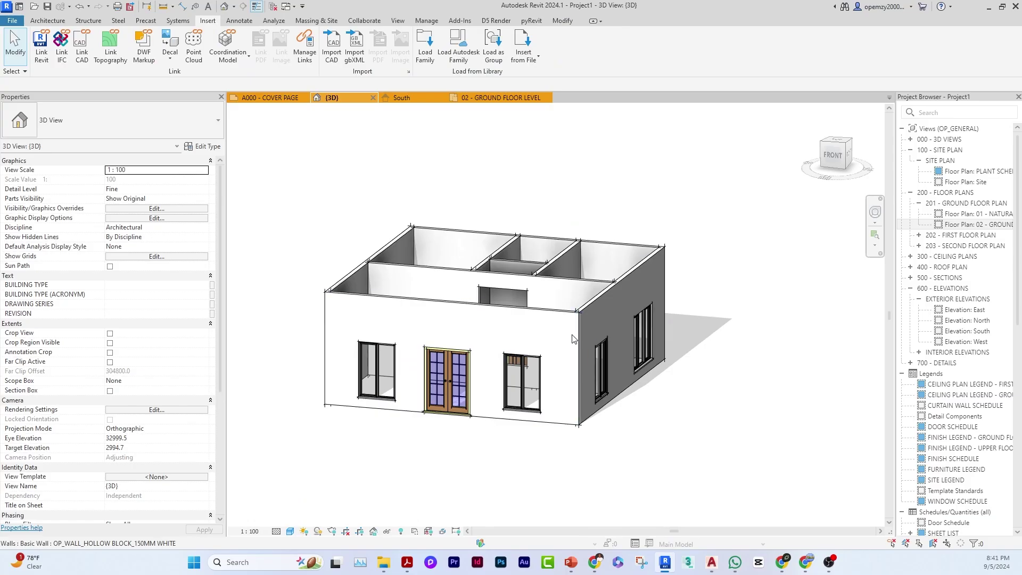
- Align a block pattern line on the front wall to the building's corner edge
{"action": "scroll", "coordinate": [572, 338], "scroll_direction": "up", "scroll_amount": 5}
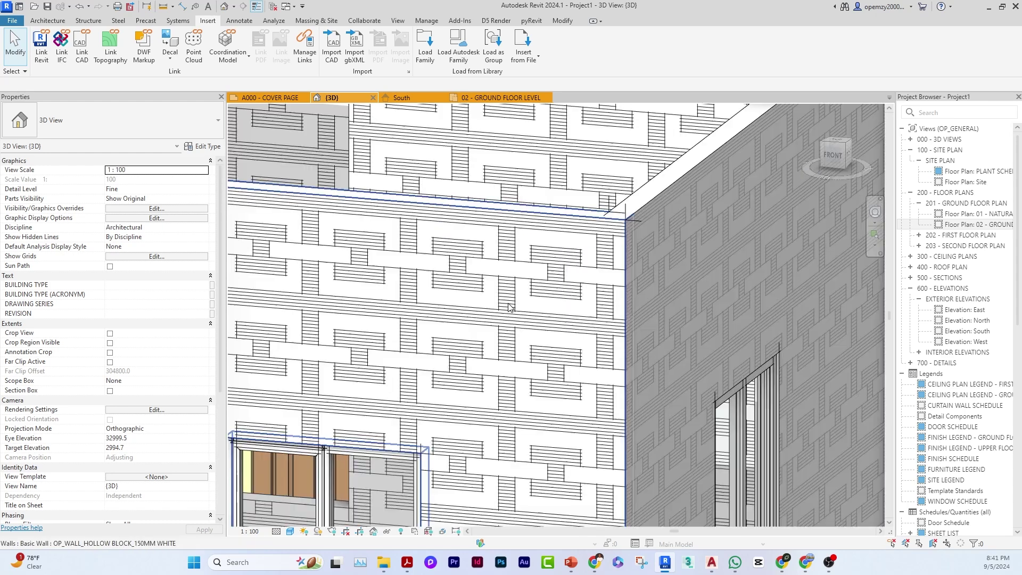
{"action": "scroll", "coordinate": [510, 307], "scroll_direction": "down", "scroll_amount": 5}
{"action": "scroll", "coordinate": [533, 326], "scroll_direction": "up", "scroll_amount": 8}
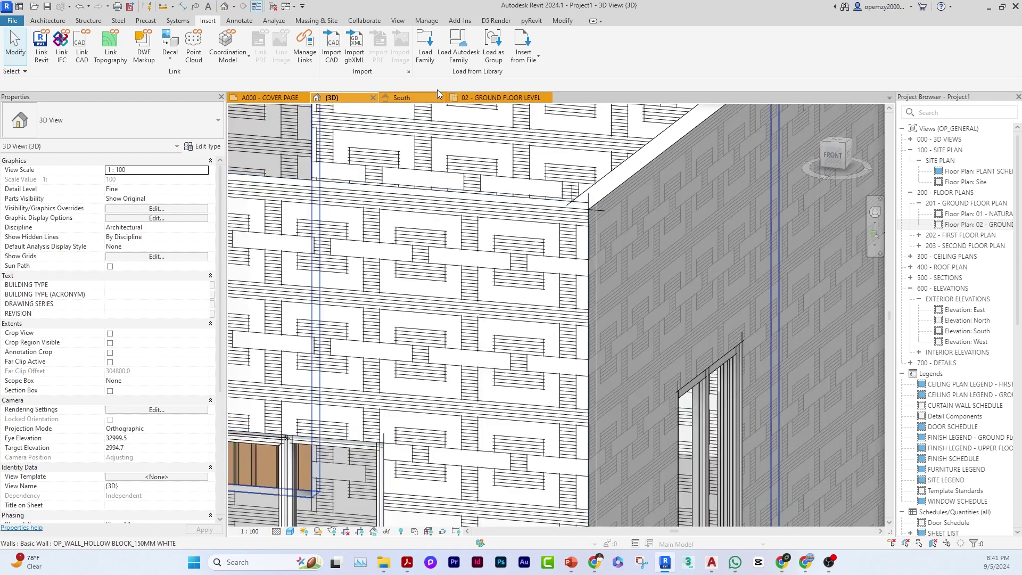
{"action": "key", "text": "Escape"}
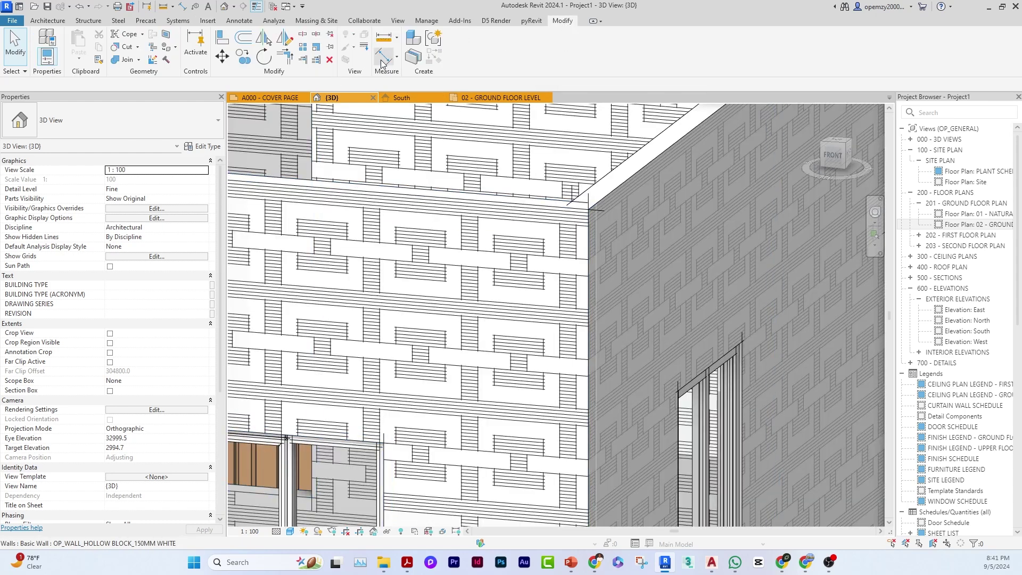
{"action": "left_click", "coordinate": [222, 37]}
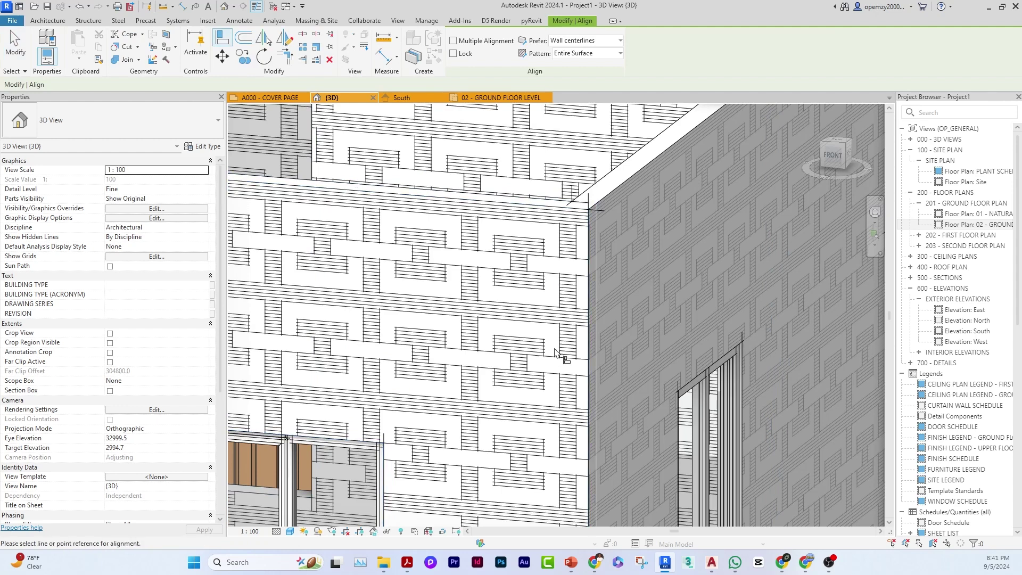
{"action": "left_click", "coordinate": [587, 347]}
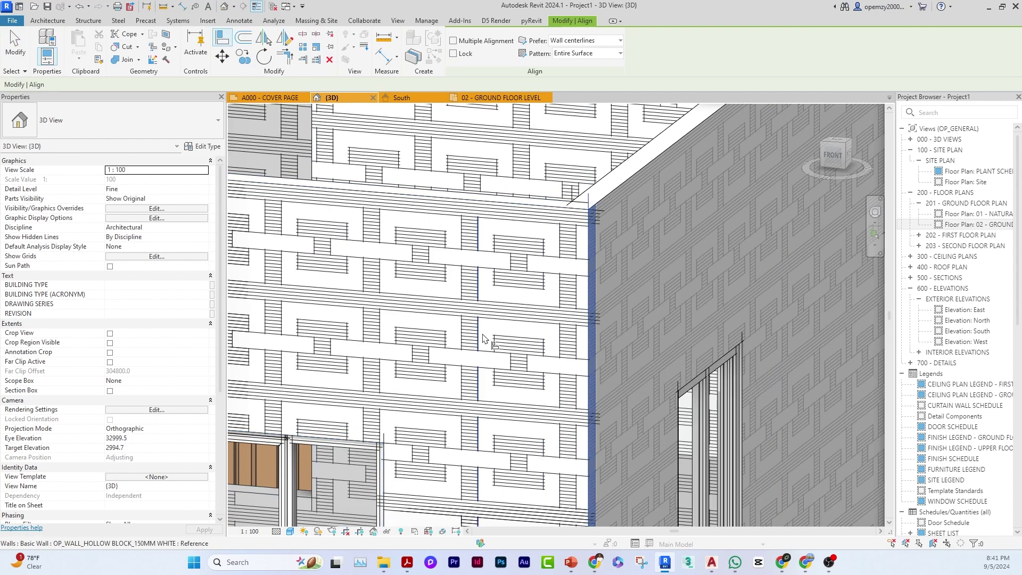
{"action": "left_click", "coordinate": [560, 343]}
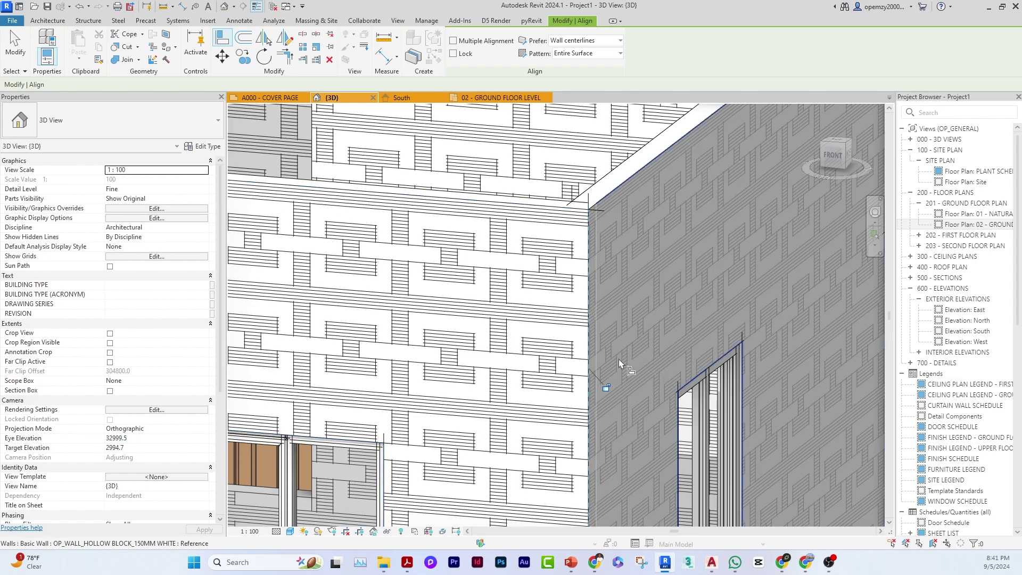
- Pick another wall line as a new alignment reference
{"action": "scroll", "coordinate": [515, 422], "scroll_direction": "down", "scroll_amount": 2}
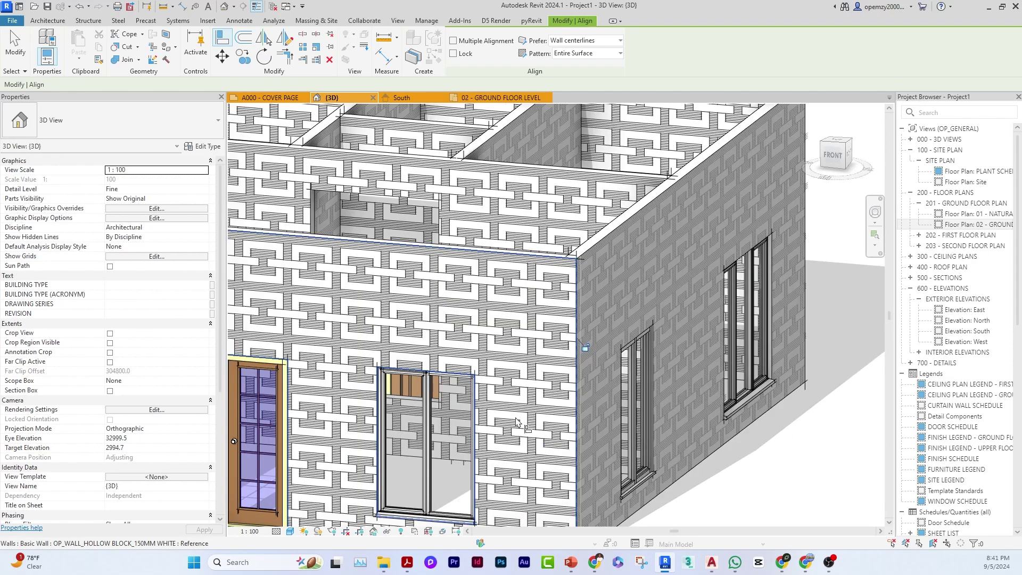
{"action": "scroll", "coordinate": [580, 405], "scroll_direction": "down", "scroll_amount": 4}
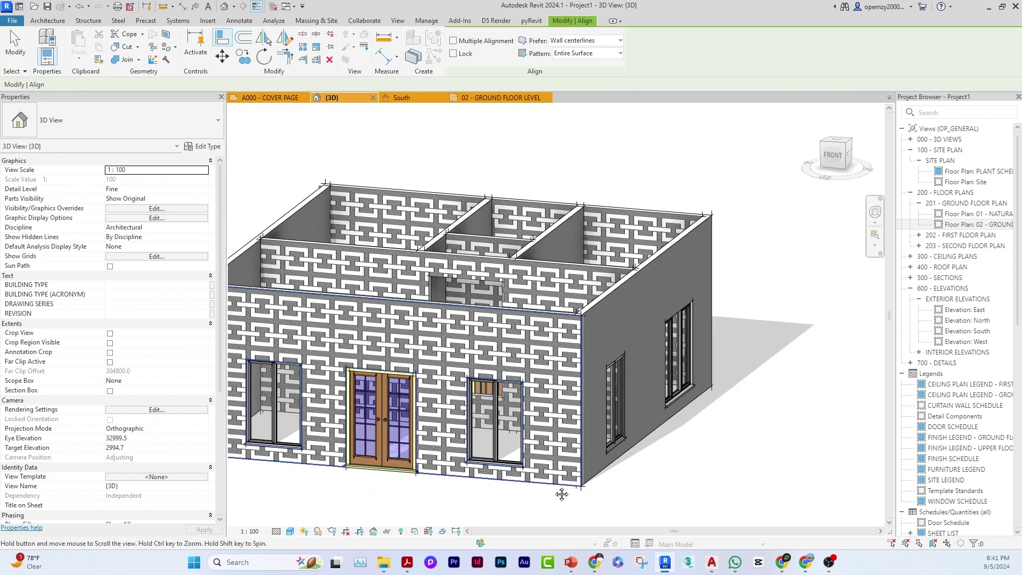
{"action": "scroll", "coordinate": [672, 448], "scroll_direction": "up", "scroll_amount": 2}
{"action": "scroll", "coordinate": [712, 468], "scroll_direction": "up", "scroll_amount": 5}
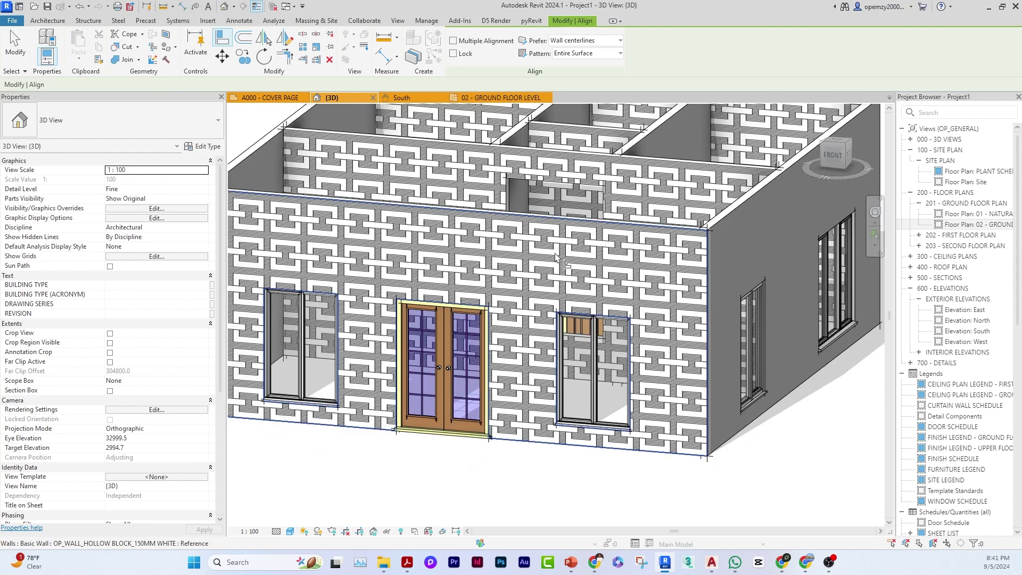
{"action": "left_click", "coordinate": [527, 306]}
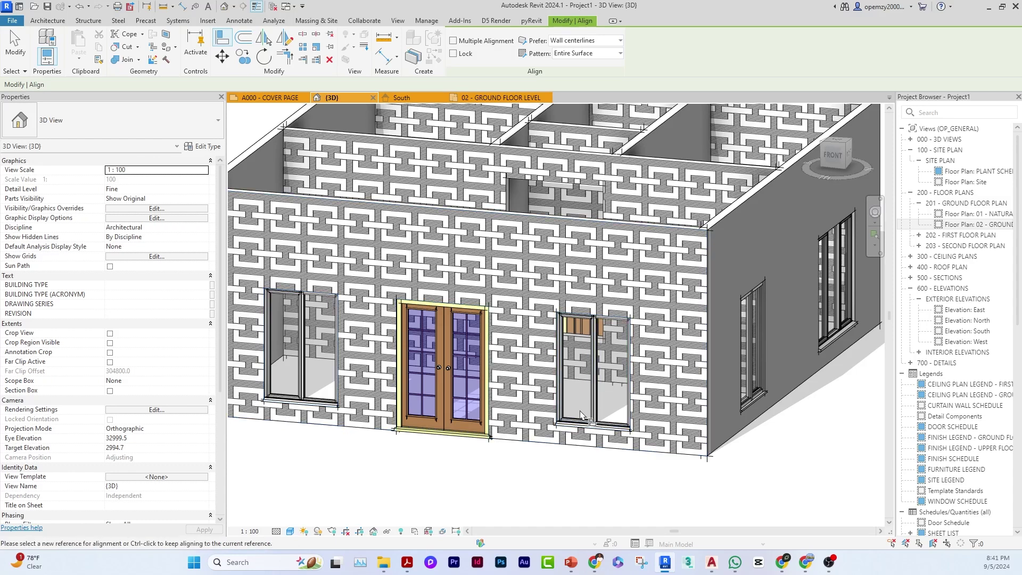